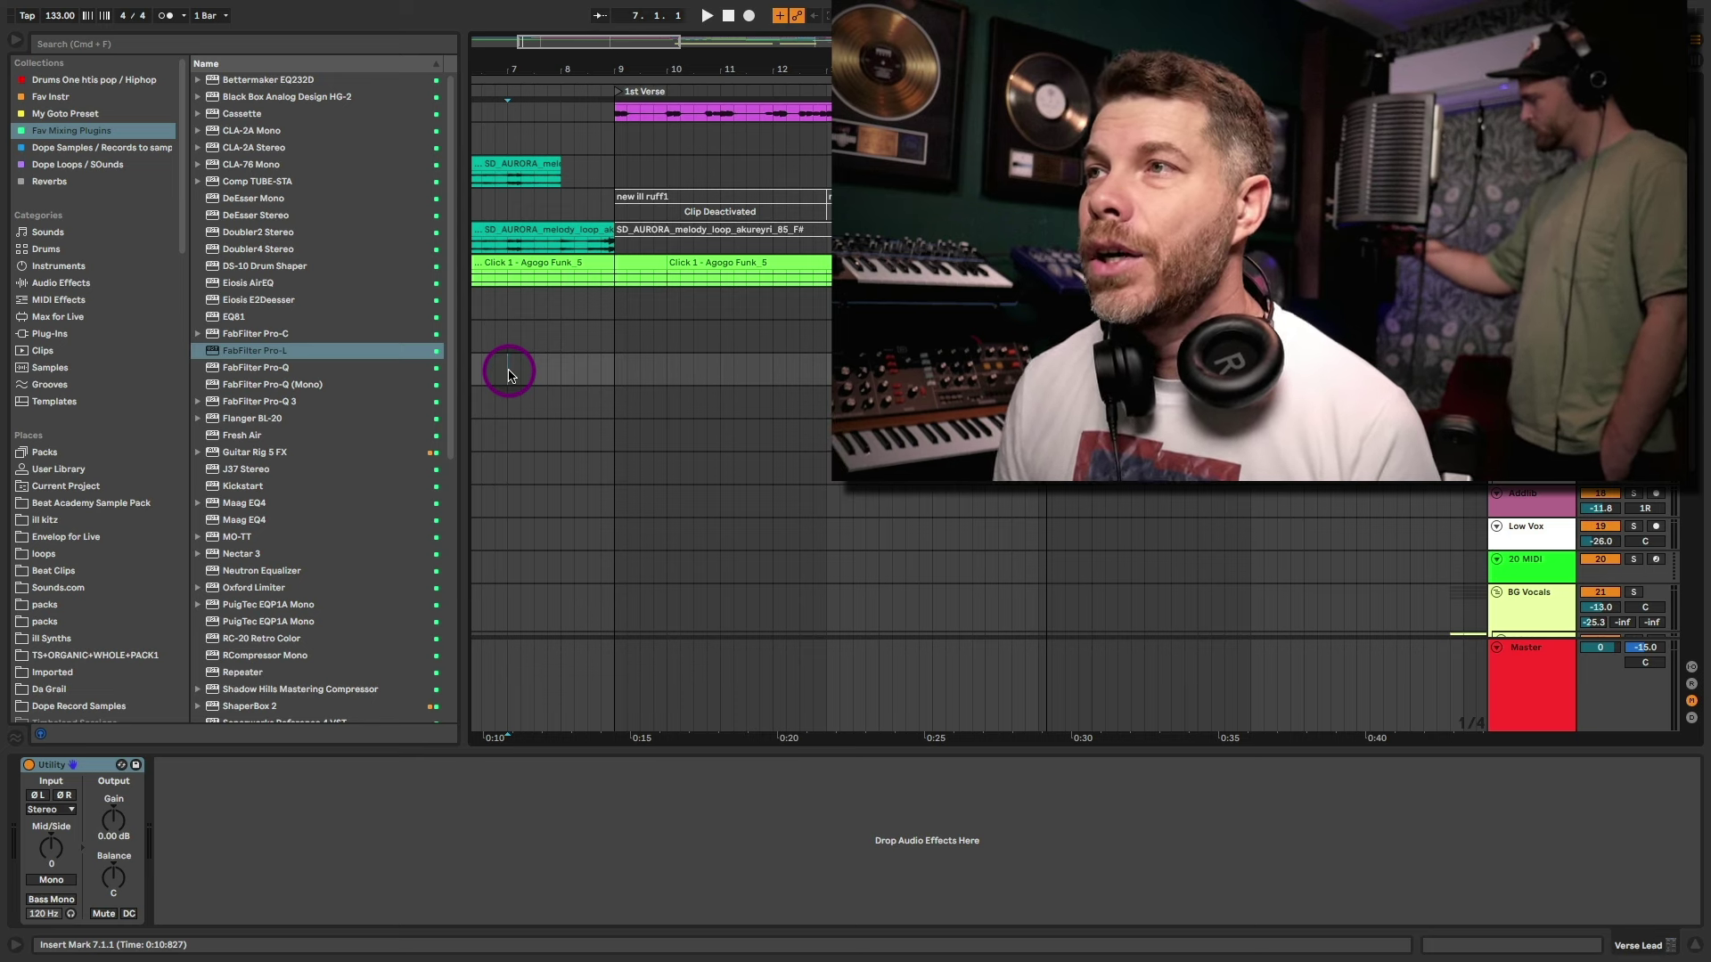
Zoom the arrangement out to show the first verse from bar 7 to about bar 35
key(minus)
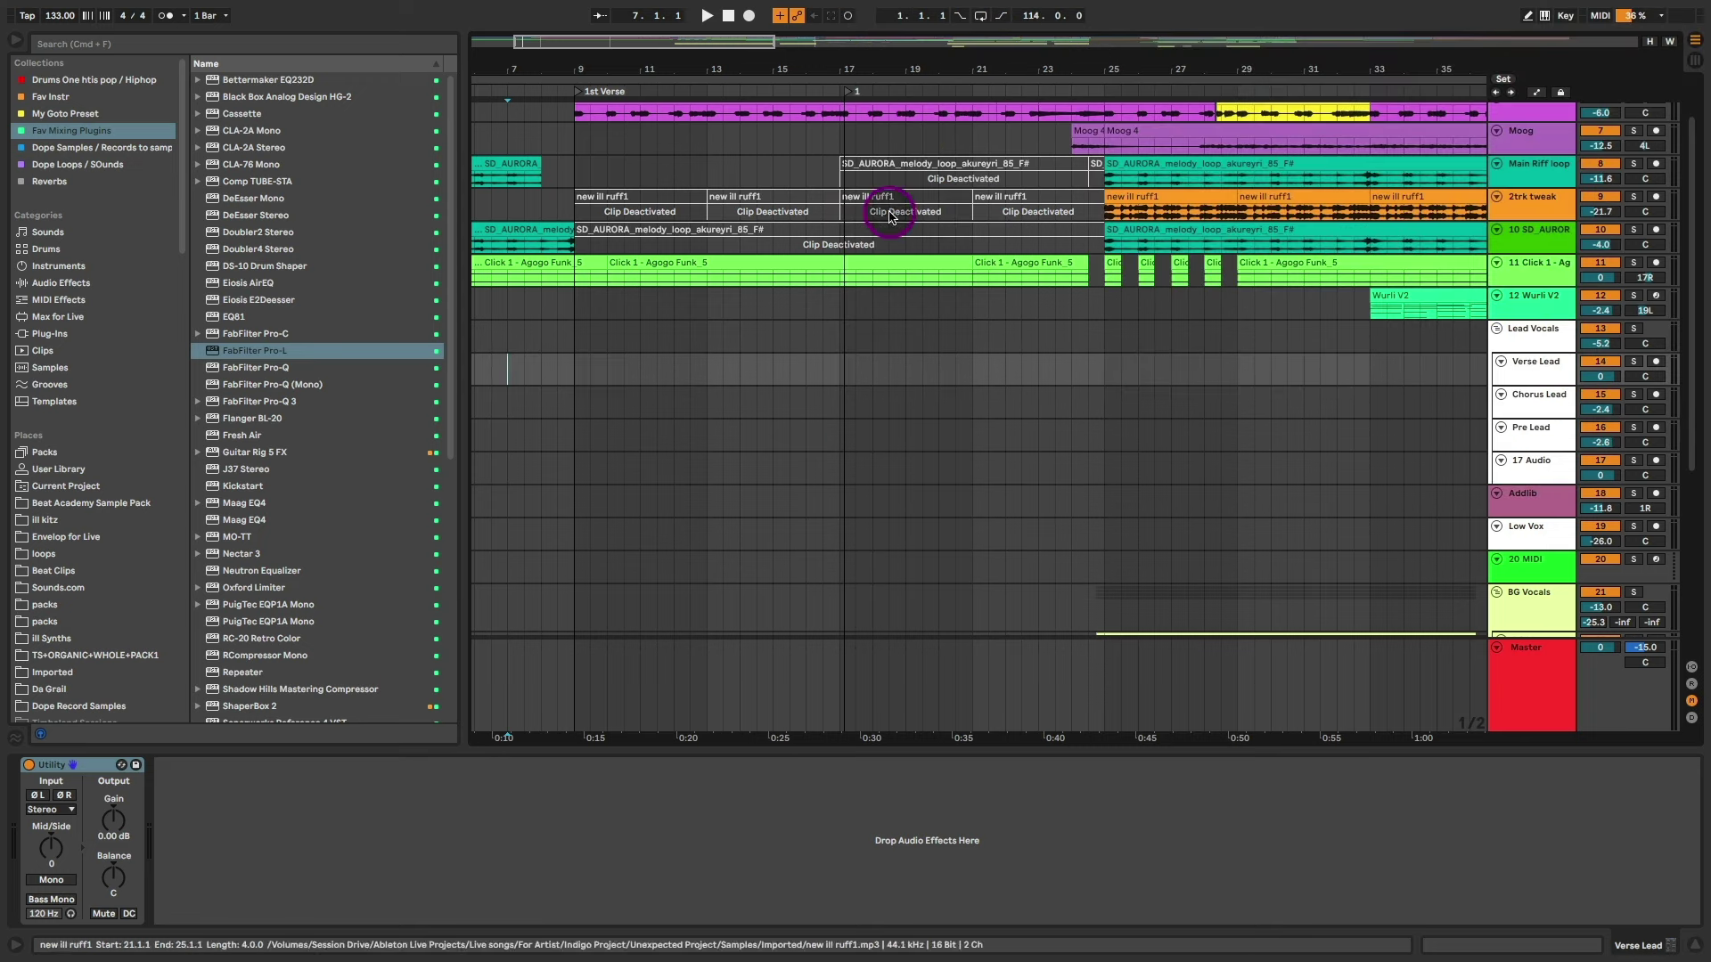
Set bars 9–17 on Verse Lead as the range, with Punch-In and Punch-Out on and looping off
drag(575, 367, 835, 373)
key(super+l)
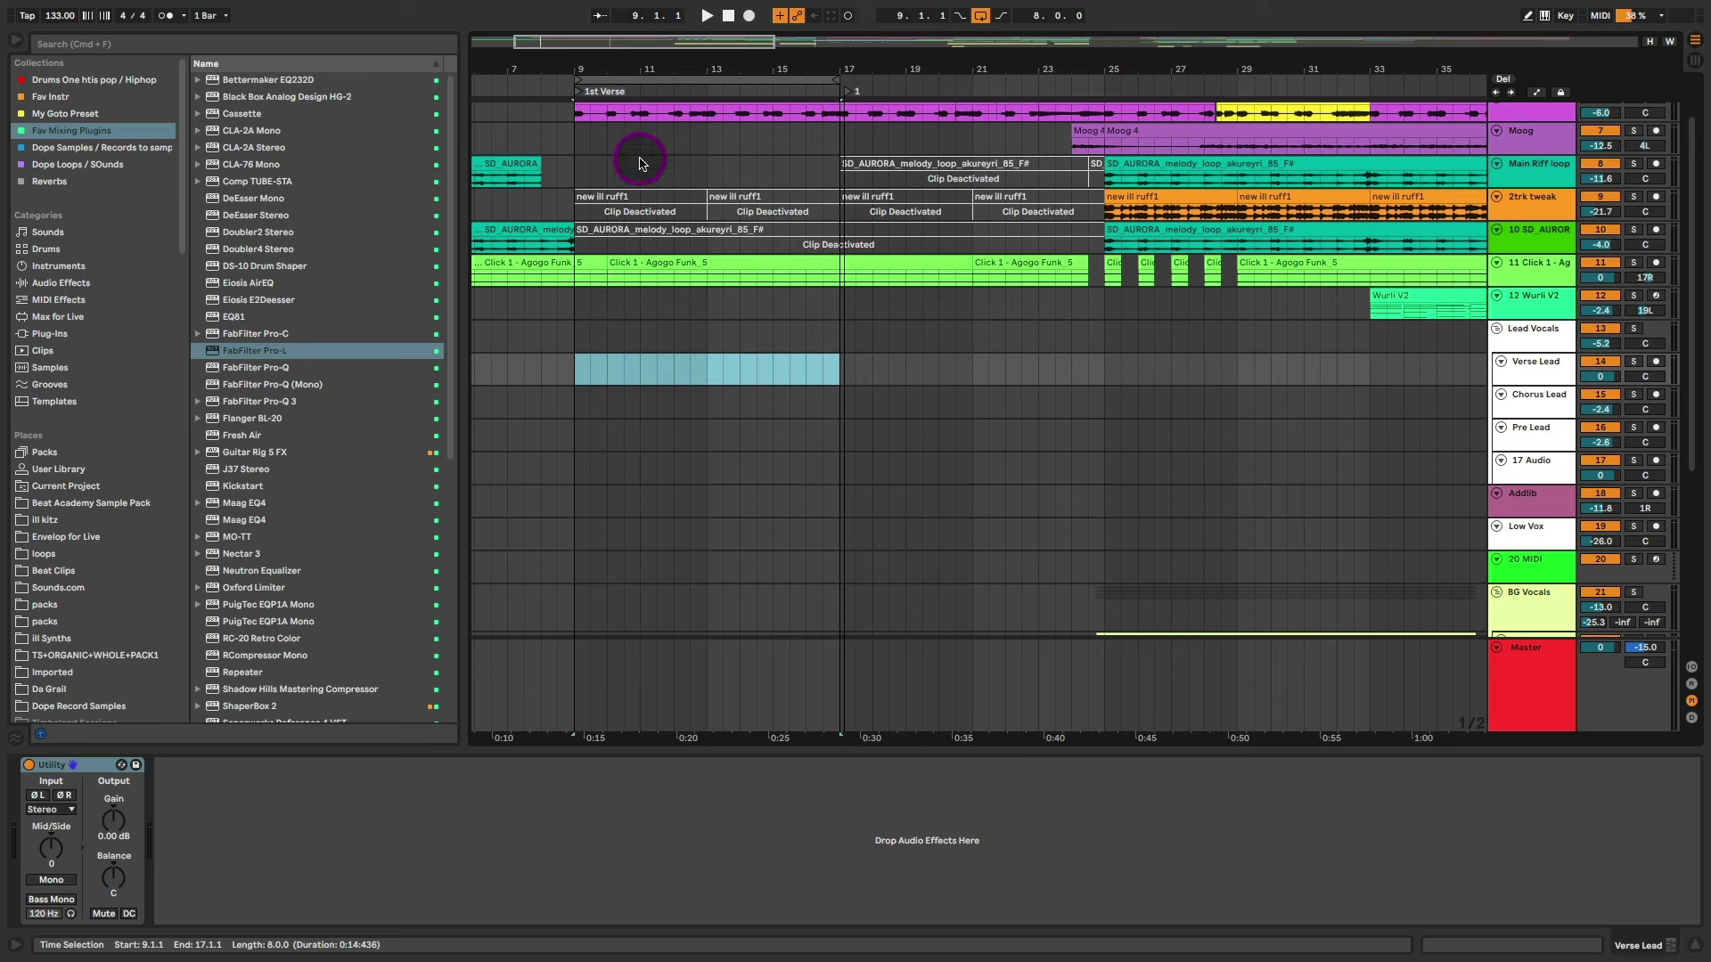
click(960, 17)
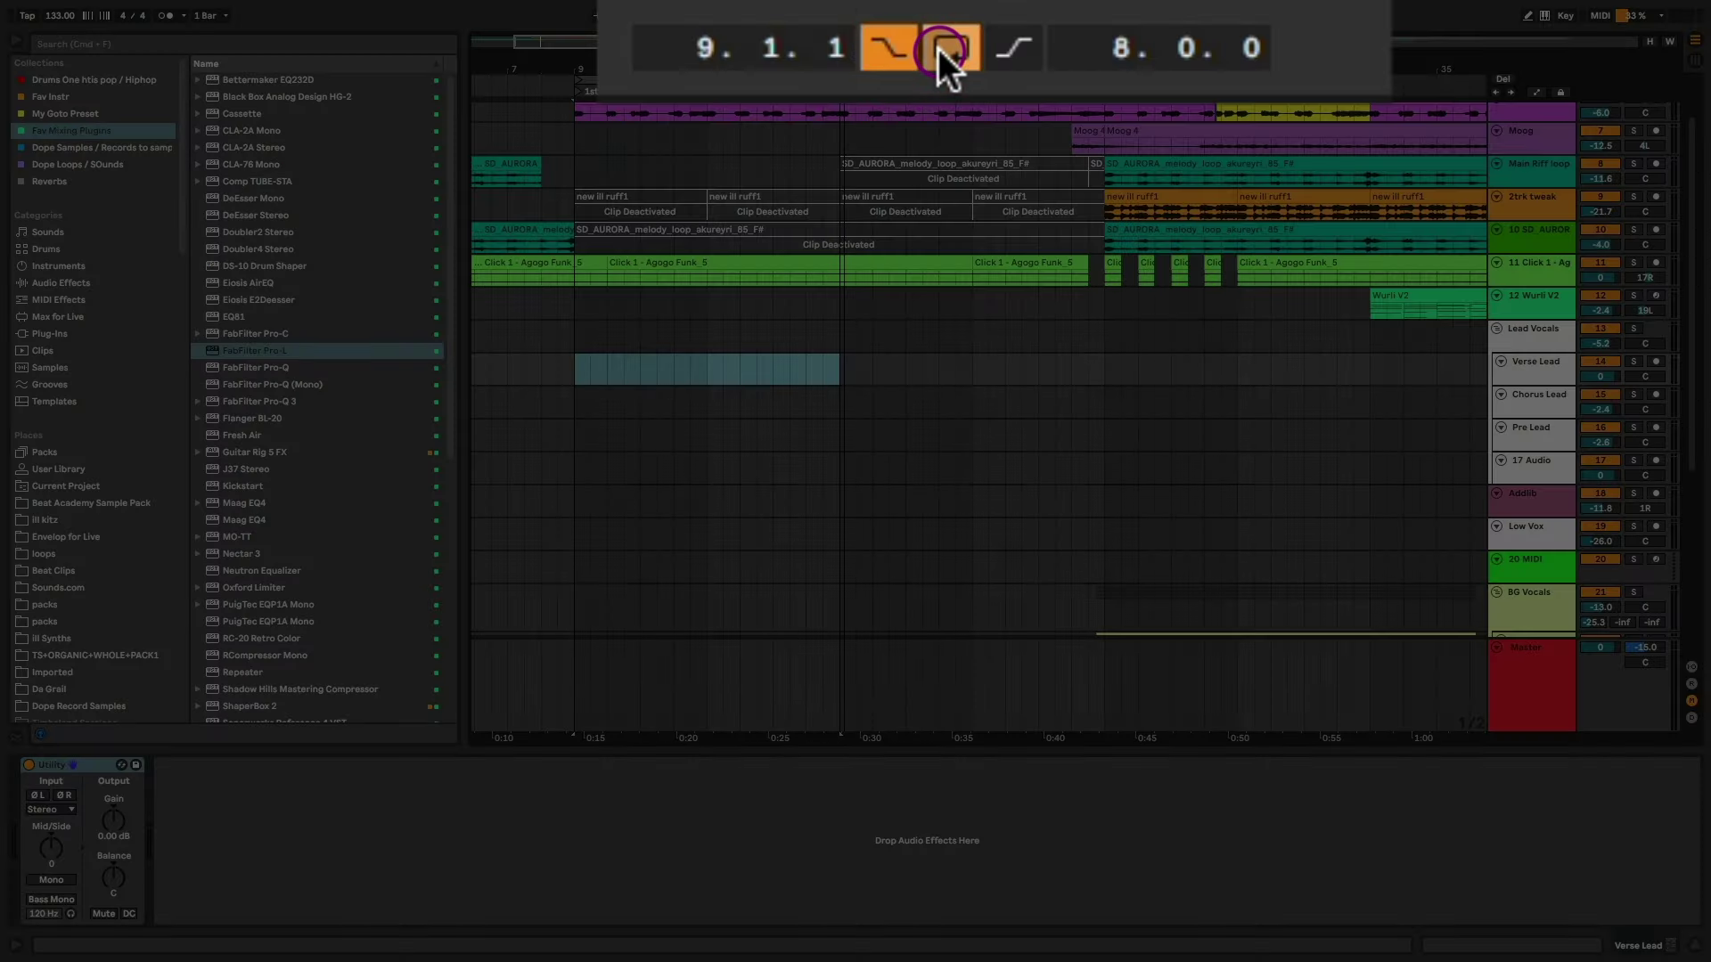
click(944, 49)
click(1013, 48)
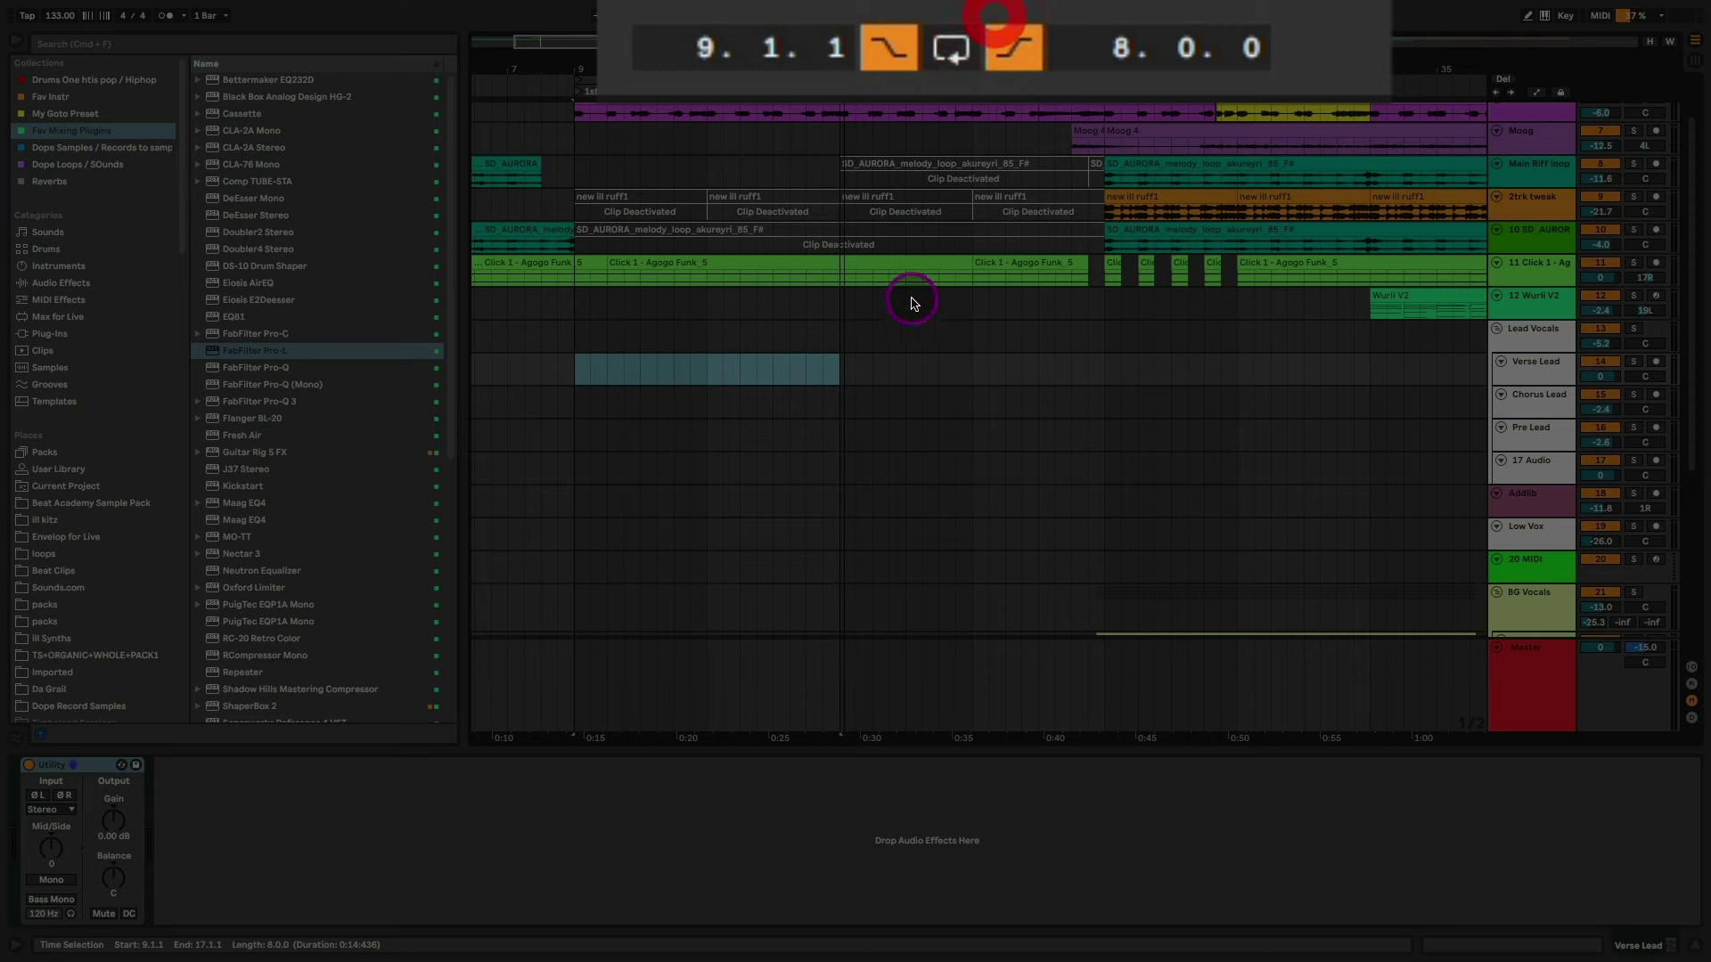
Place the start position at bar 8 for one bar of pre-roll before the verse
click(592, 377)
drag(508, 371, 577, 369)
click(576, 371)
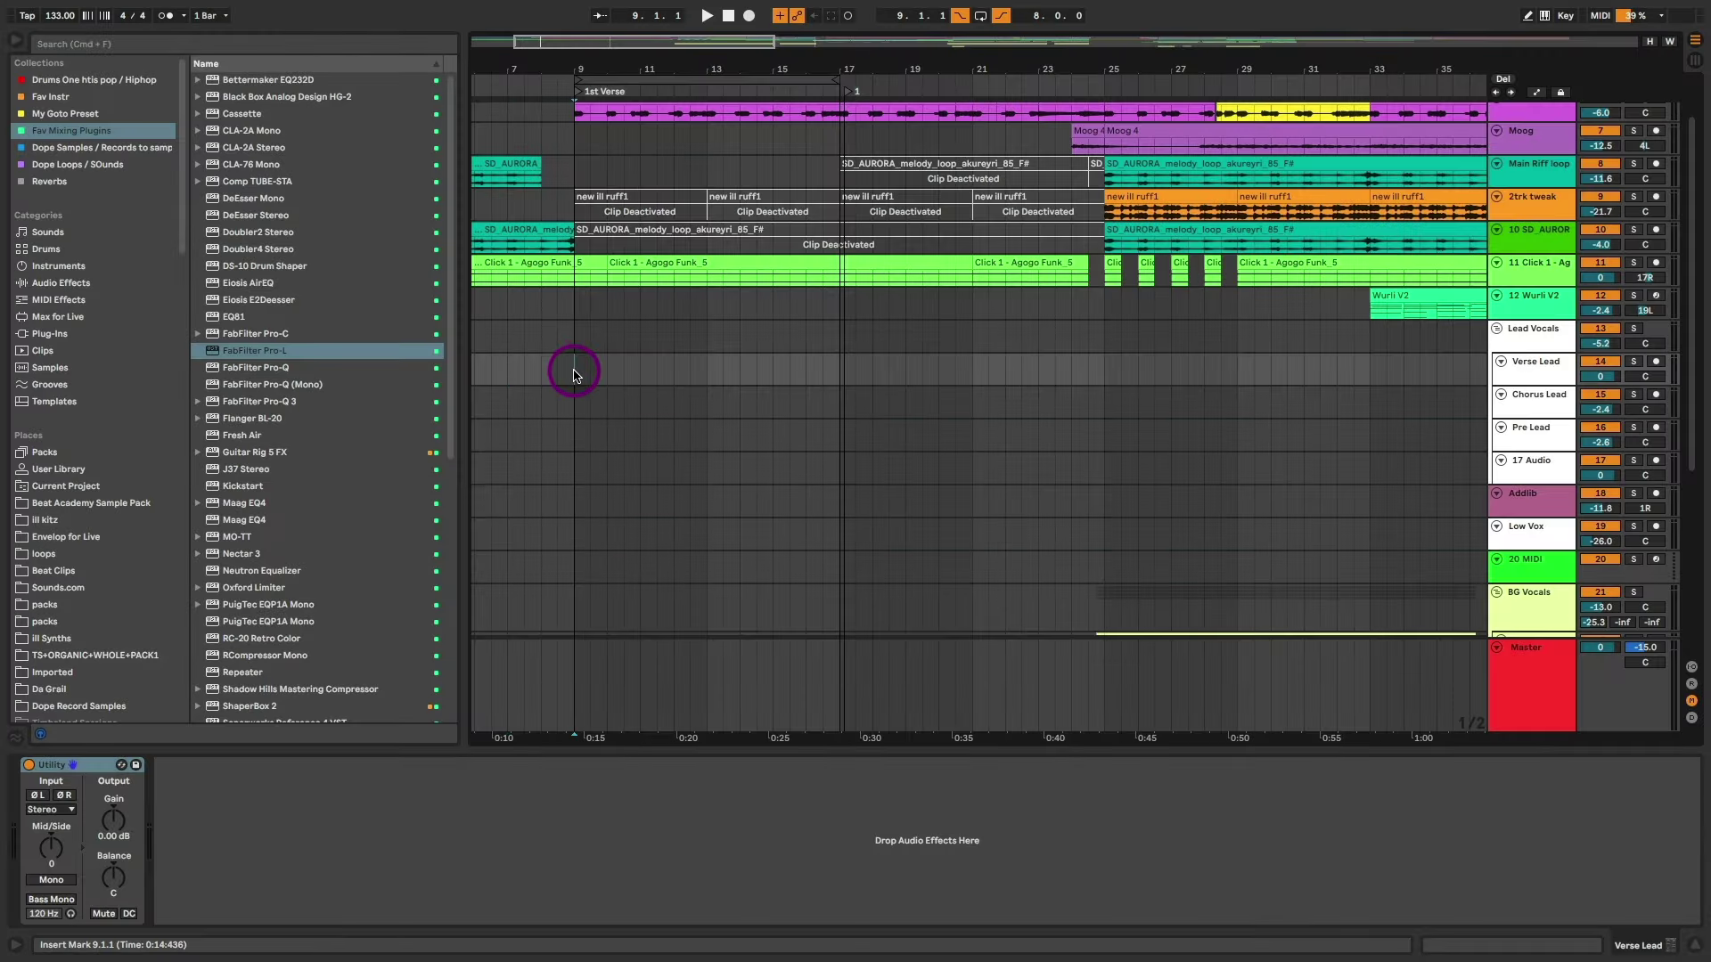
click(574, 373)
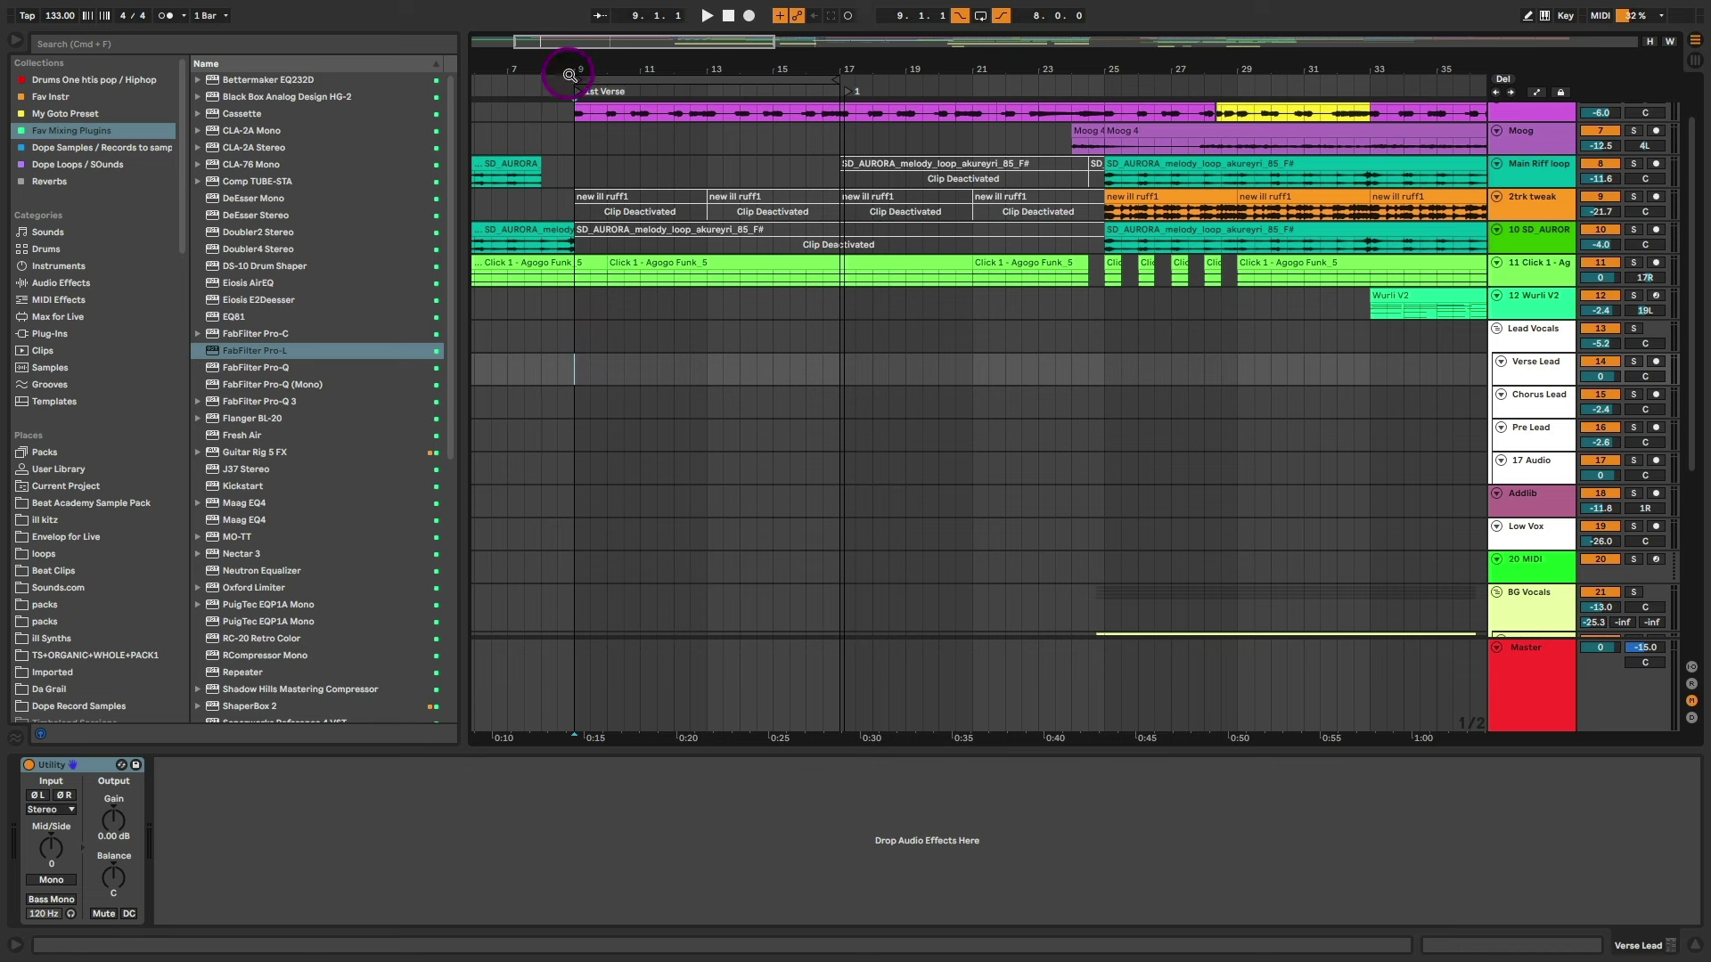
drag(570, 75, 579, 87)
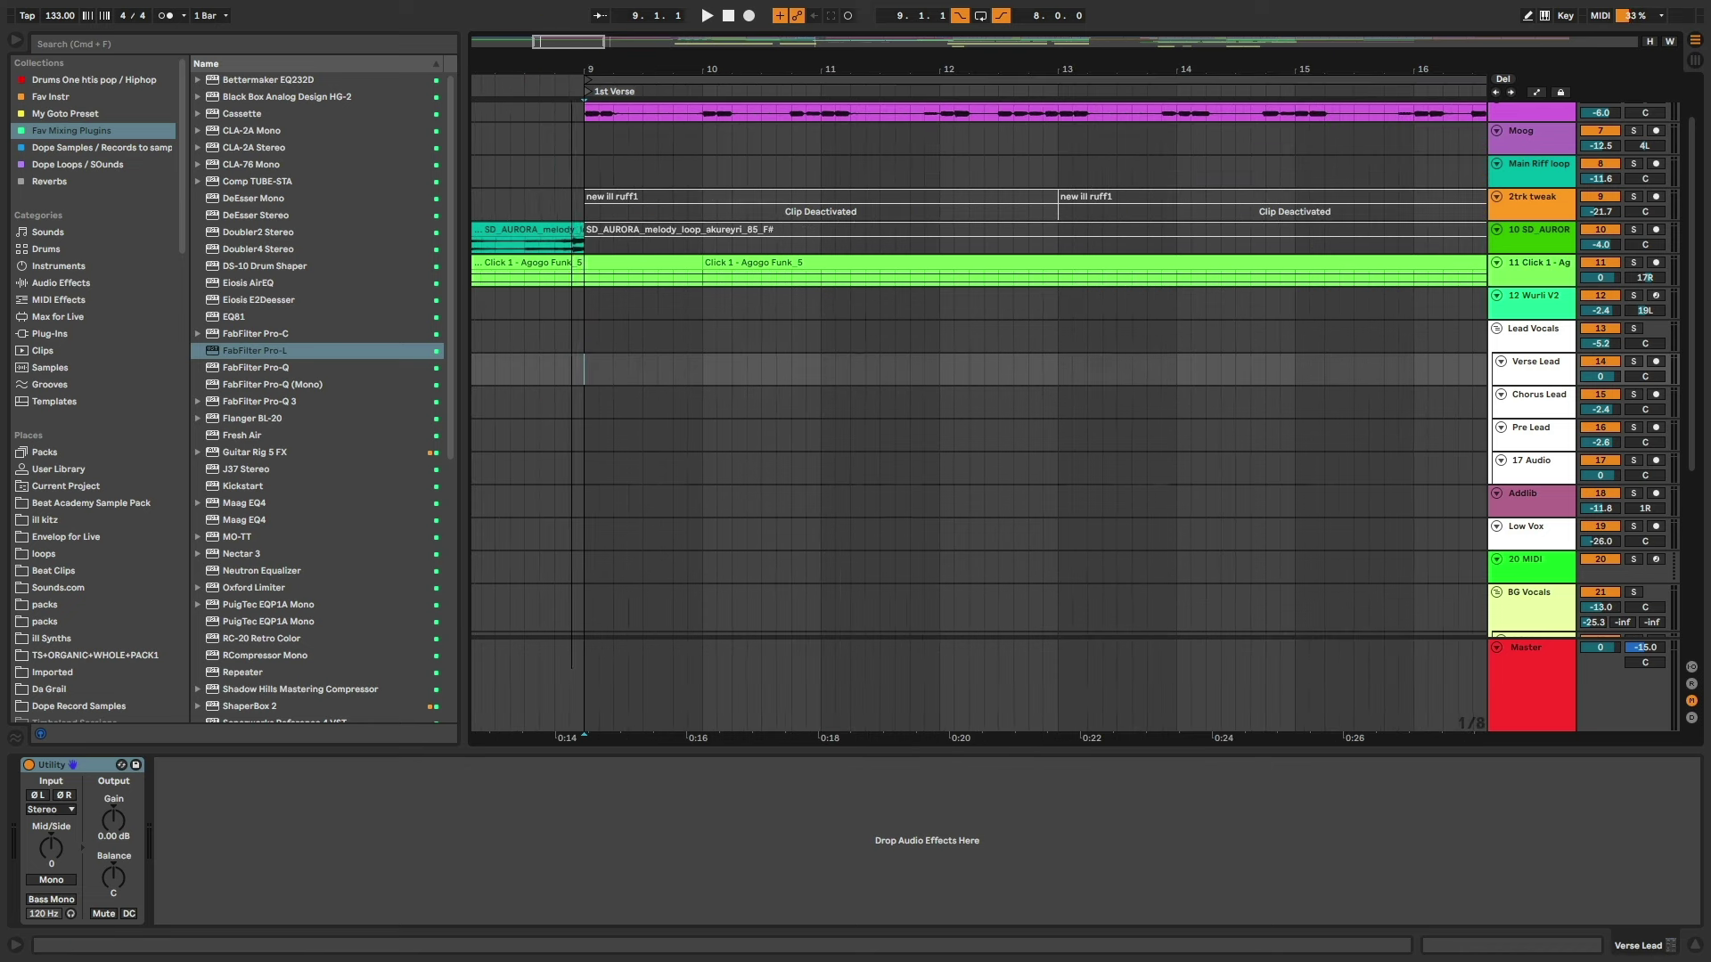
click(581, 373)
key(minus)
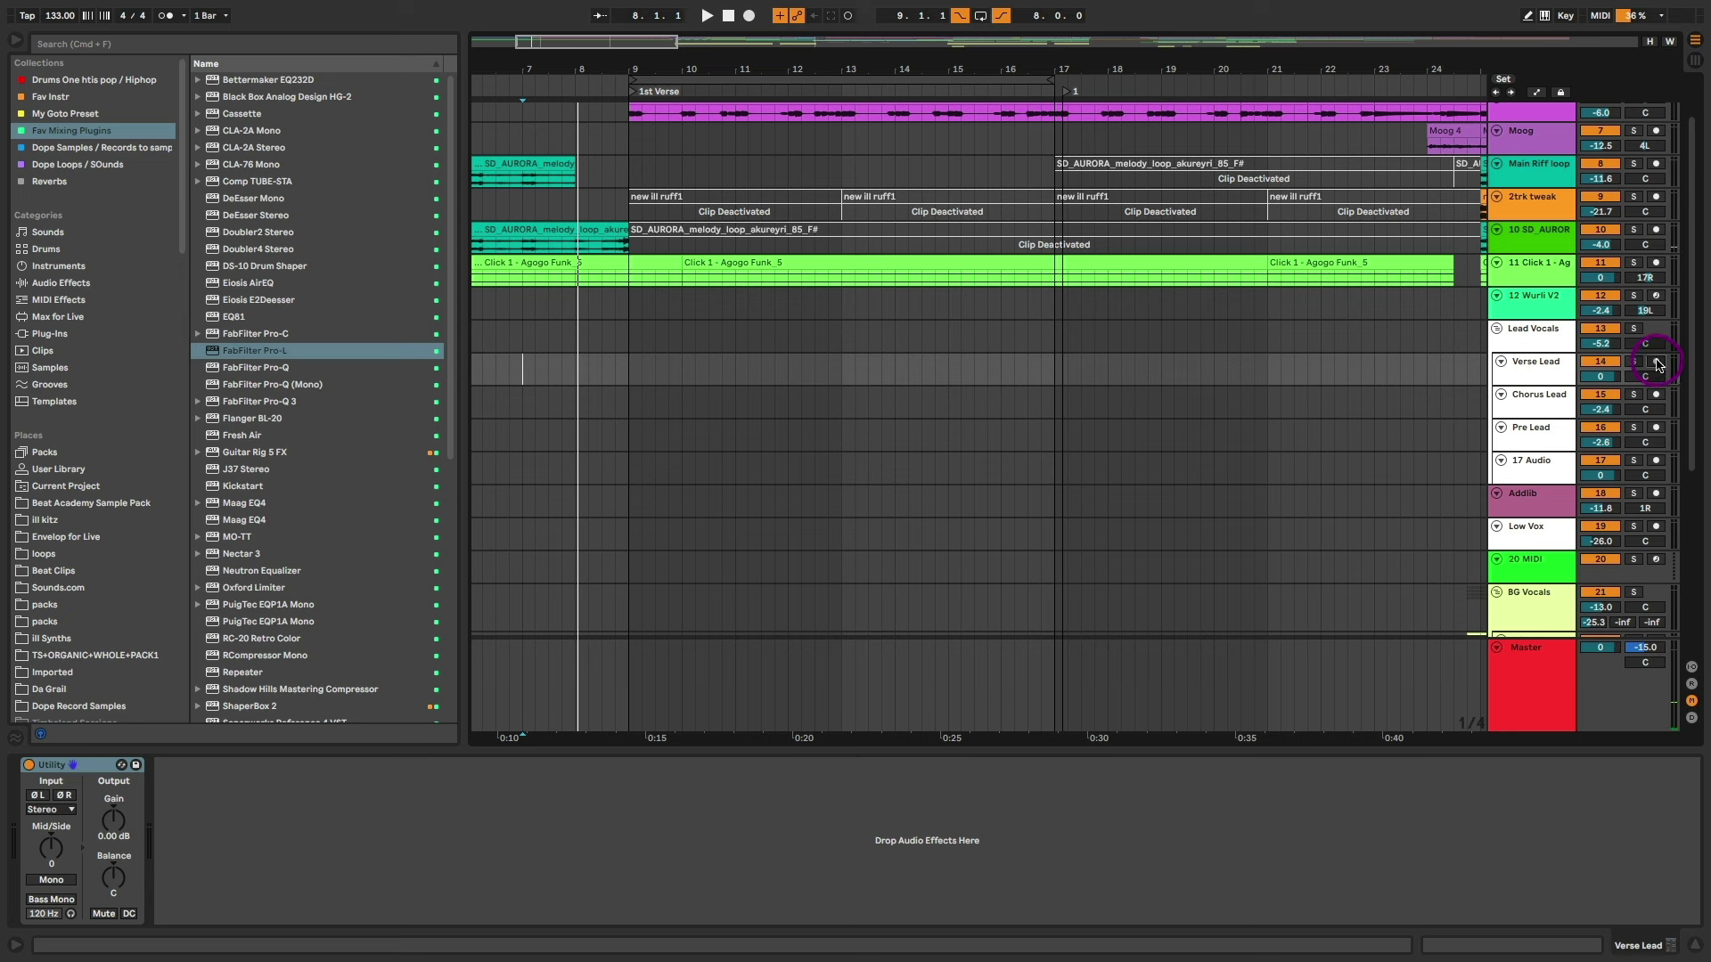
Arm and enlarge the Verse Lead track, then start Arrangement recording
click(1656, 361)
drag(1551, 385, 1548, 441)
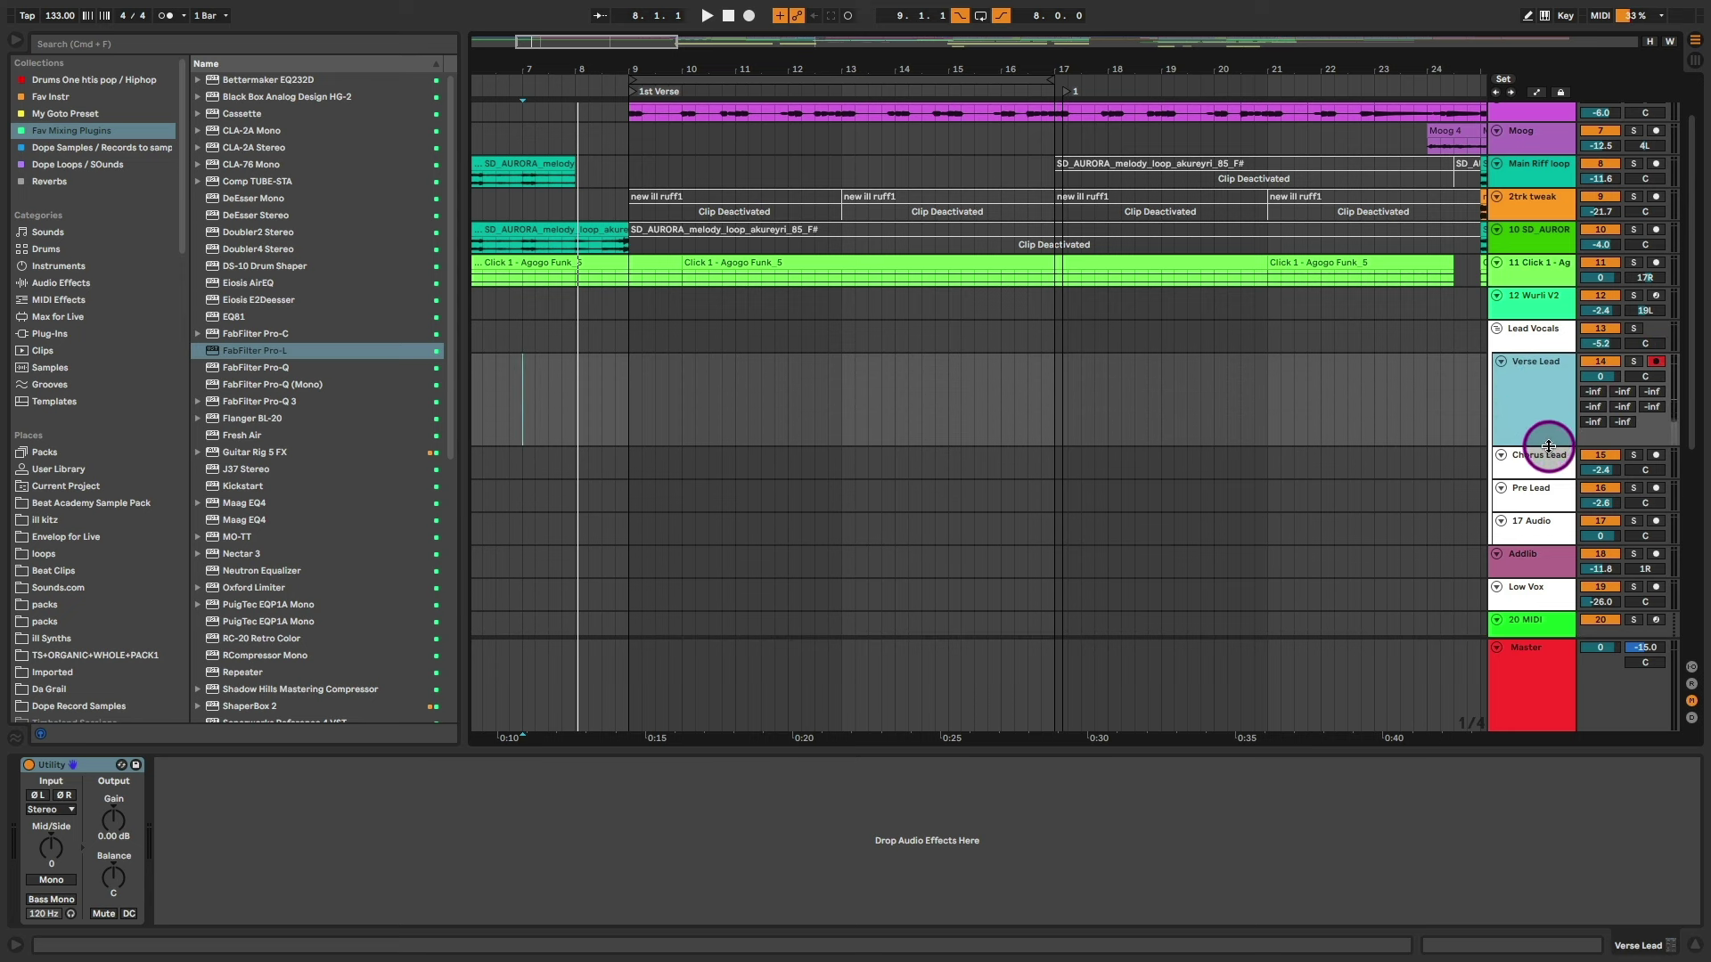
click(706, 7)
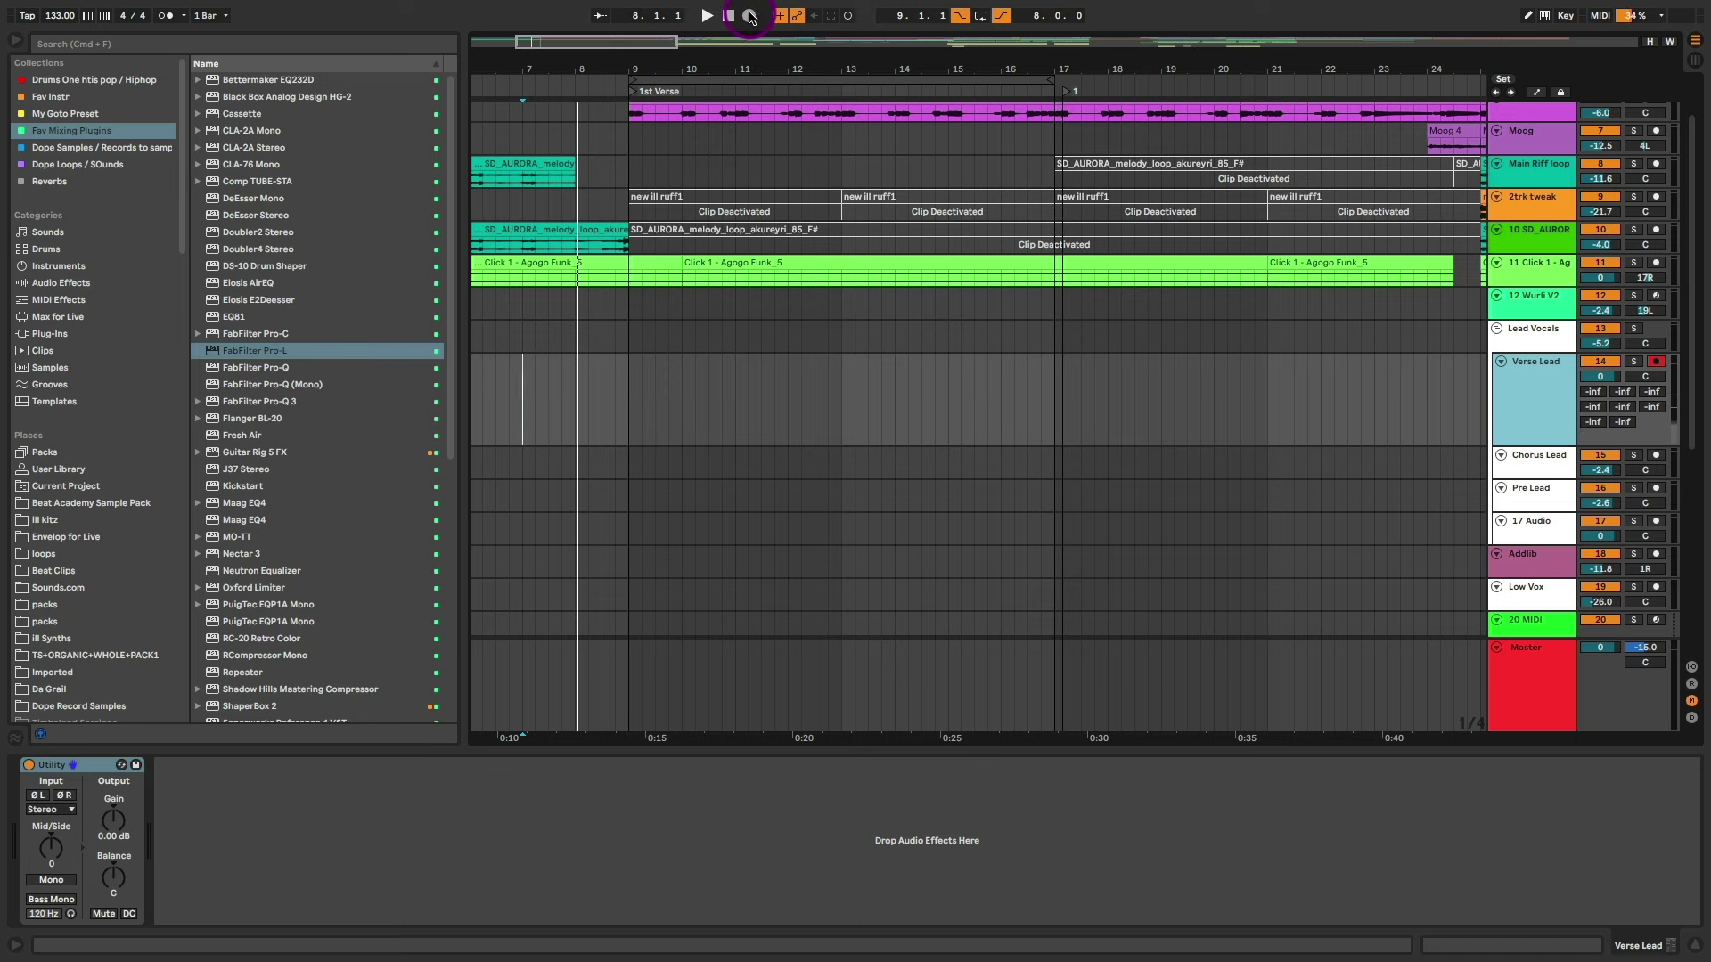
drag(1002, 73, 1001, 15)
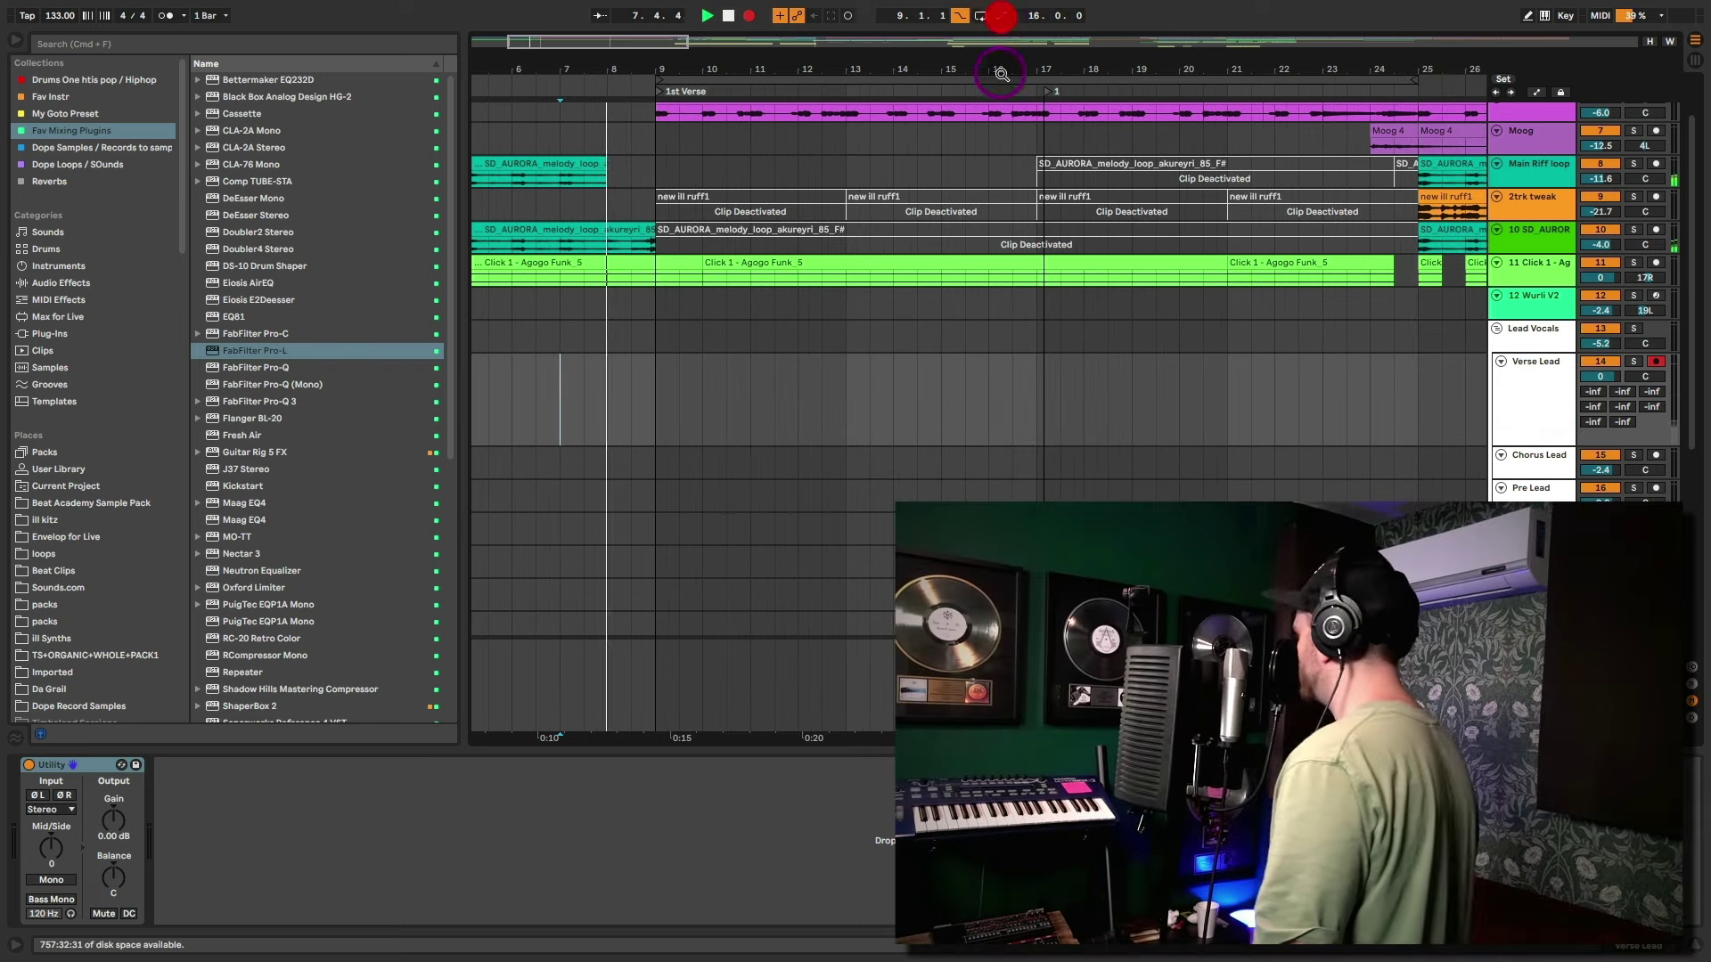
Keep punch-out at bar 17 and record the 'Verse Lead 23' take from bar 9, then stop
click(1114, 176)
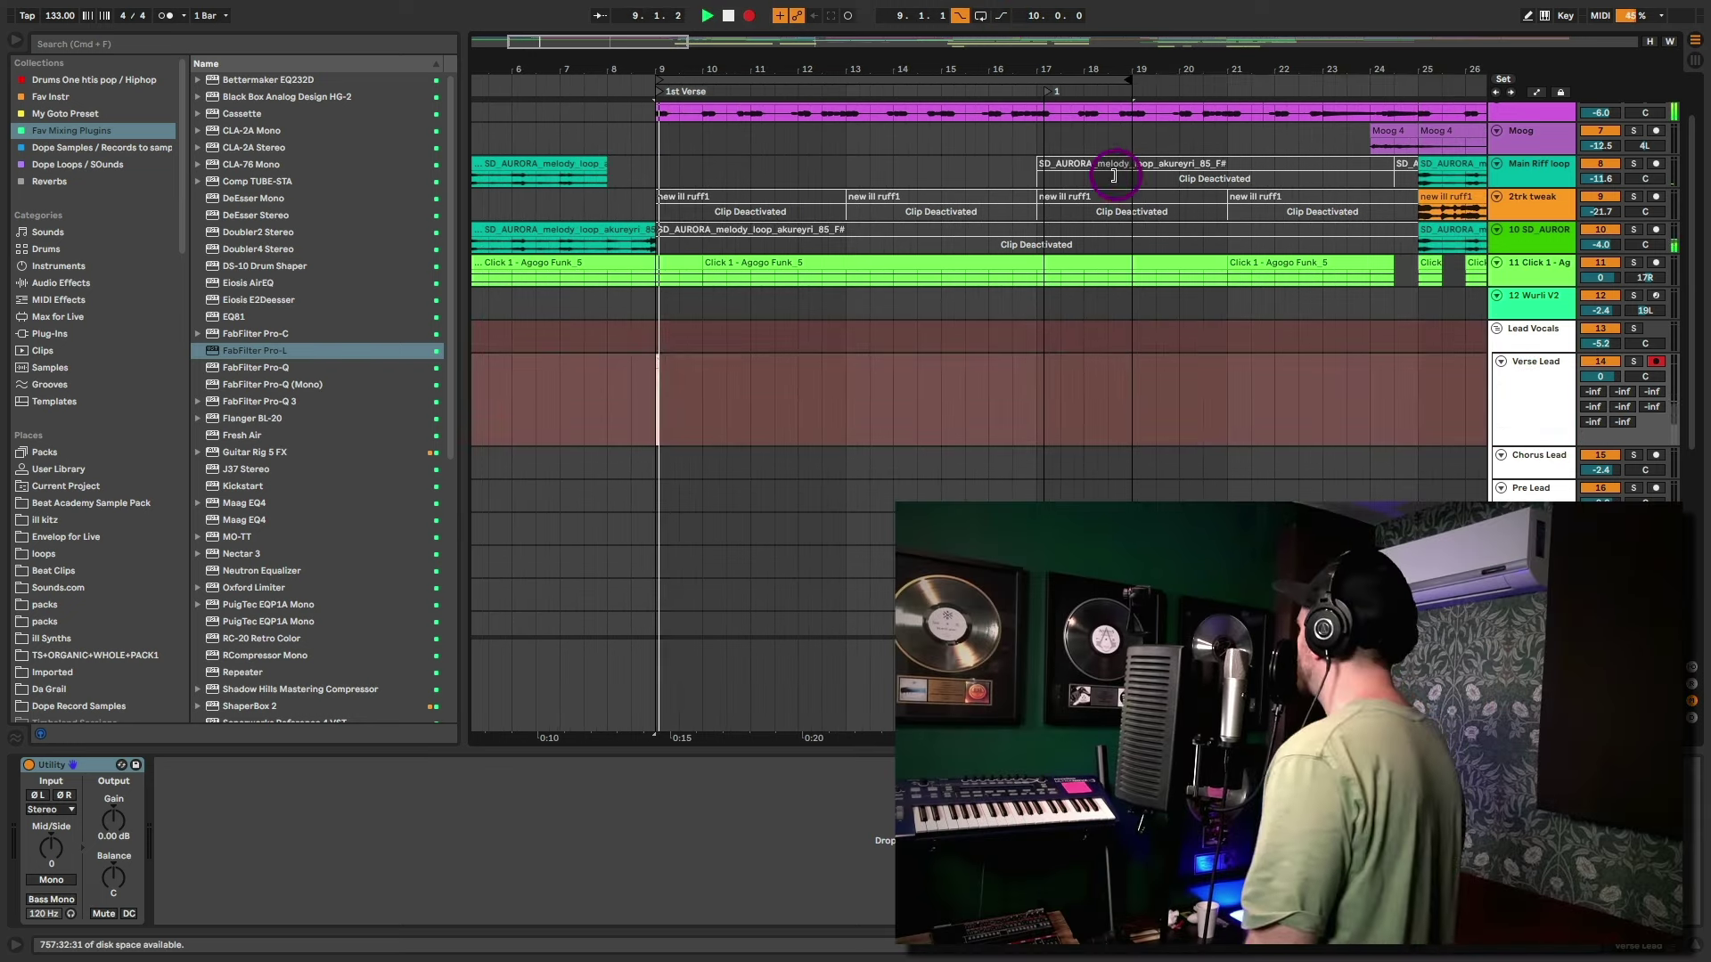
click(1034, 179)
click(884, 412)
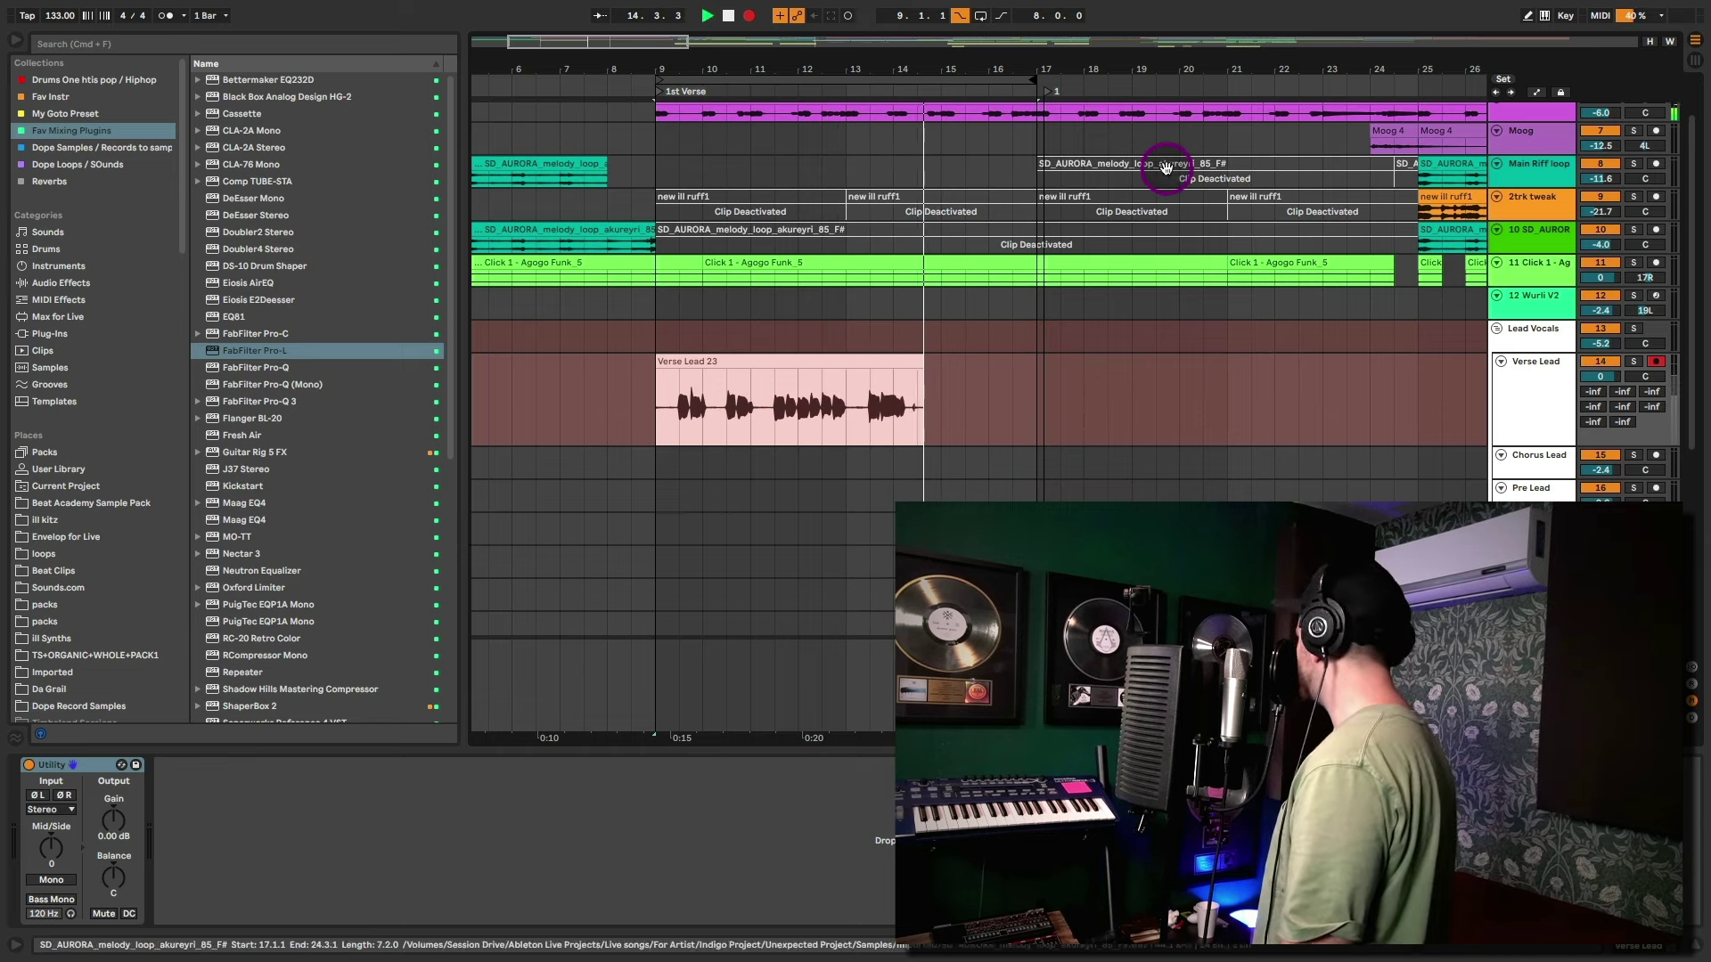
drag(1176, 57, 1045, 64)
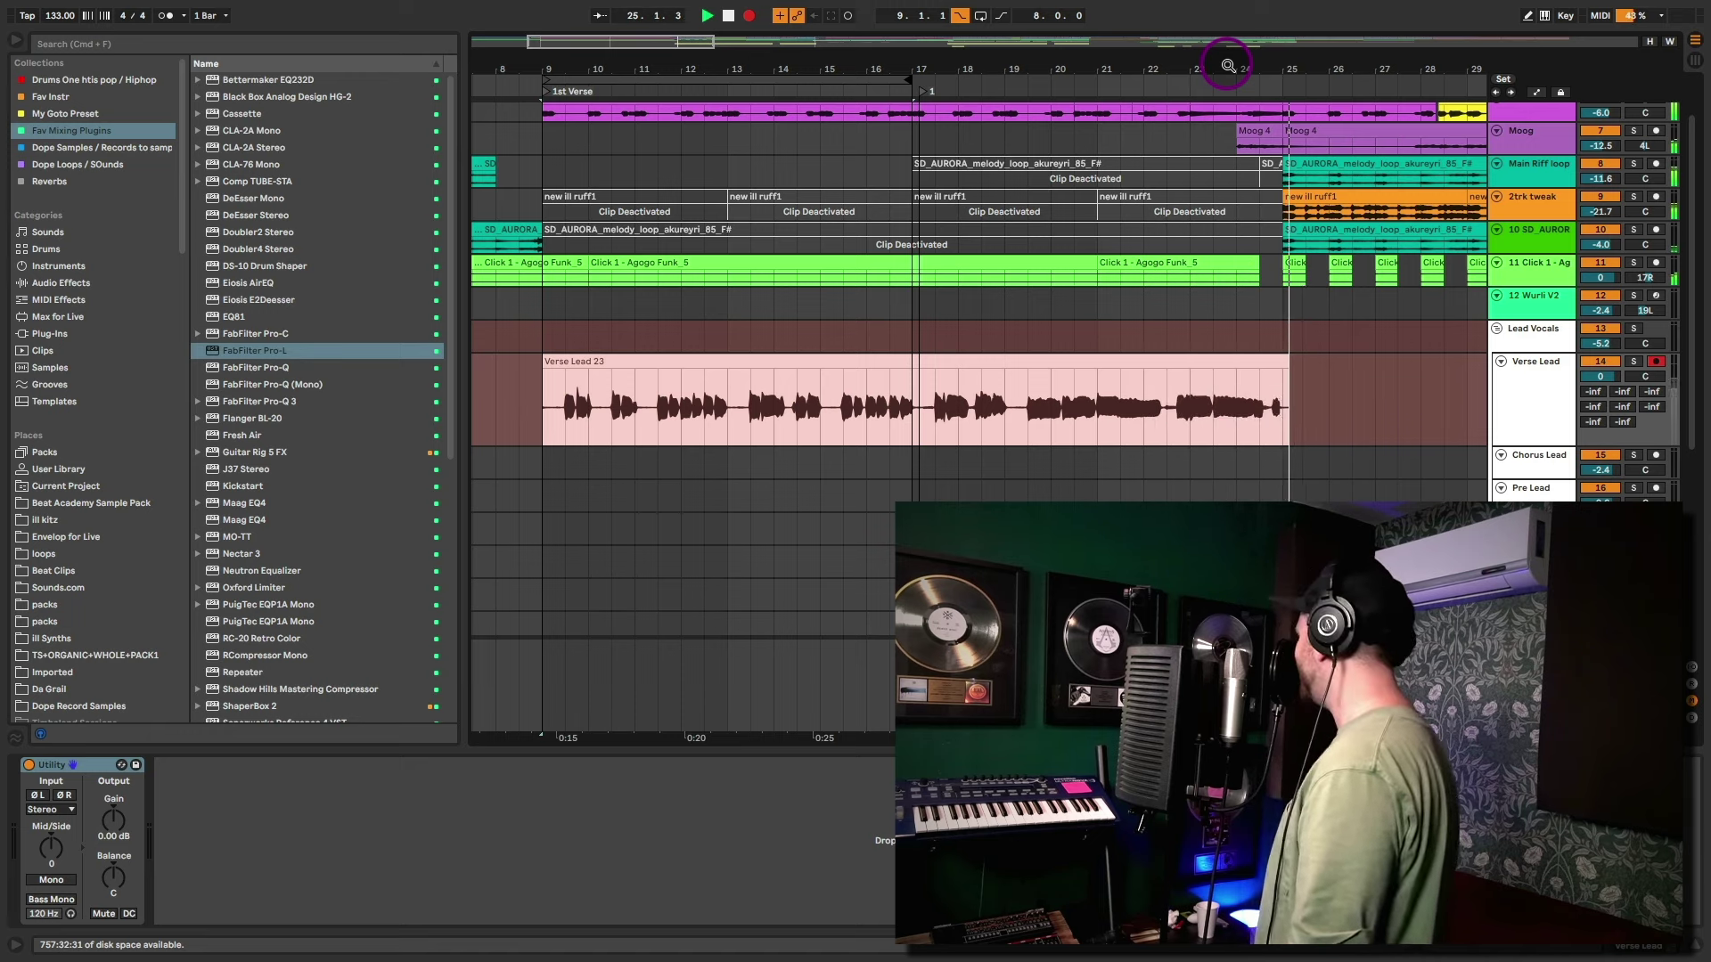
key(space)
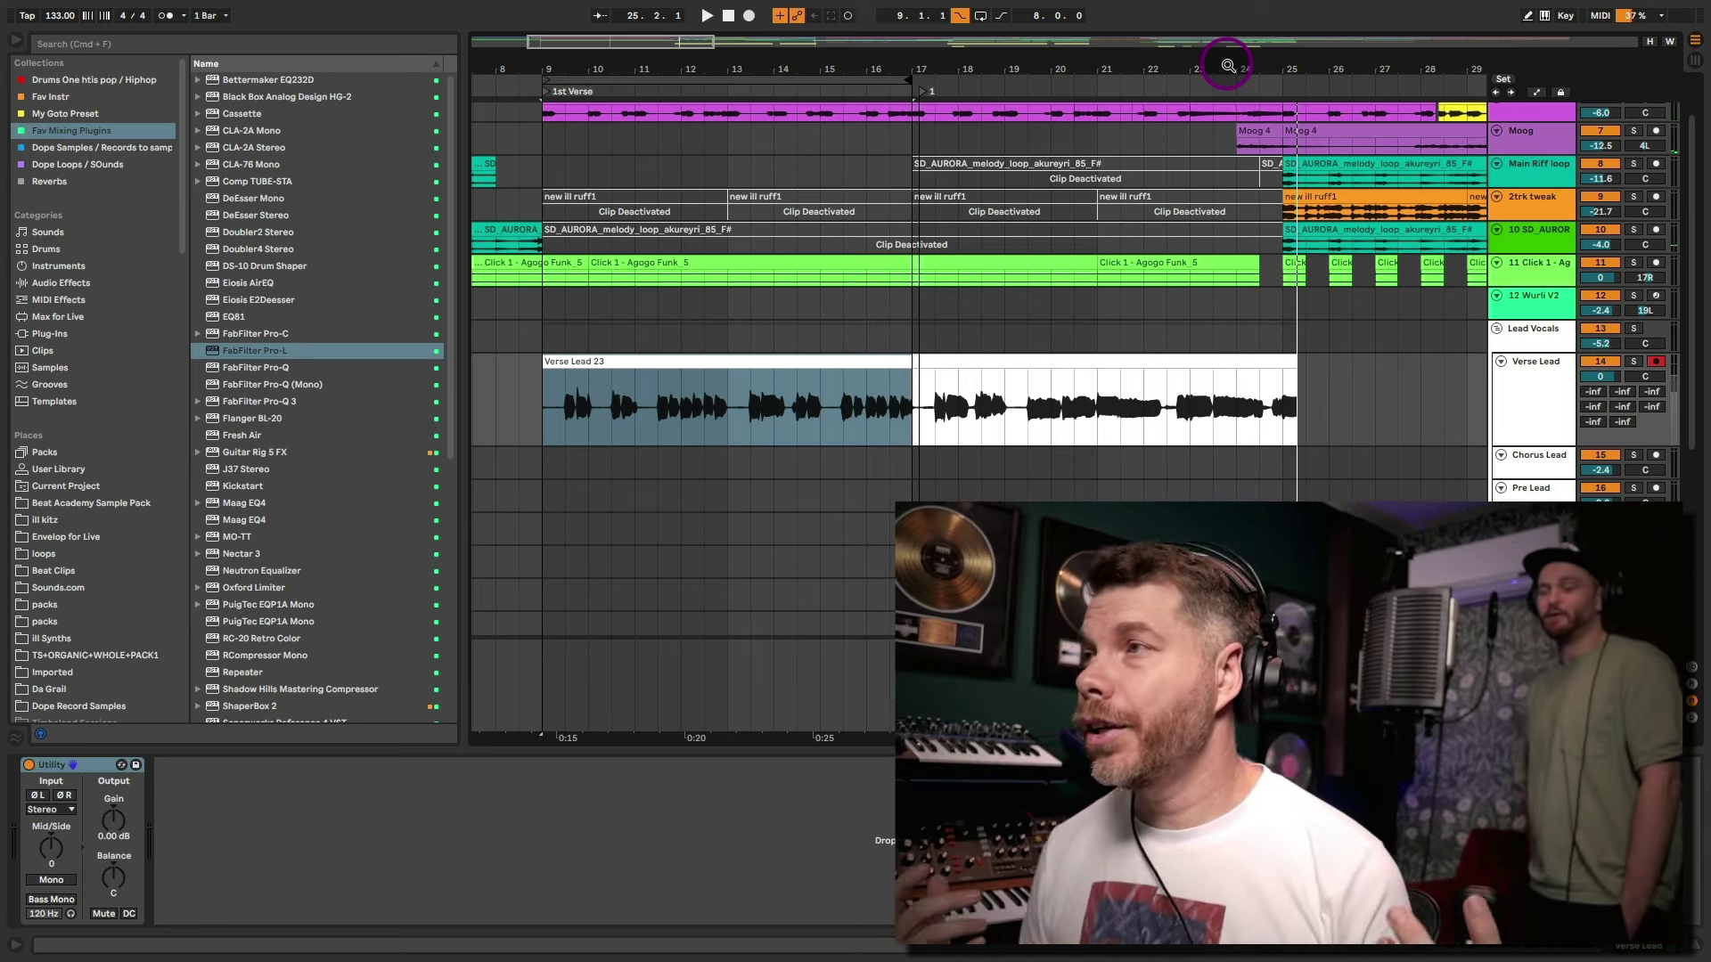
Select the new vocal clip, zoom in near bar 10.3 and play the take back
click(596, 407)
click(596, 408)
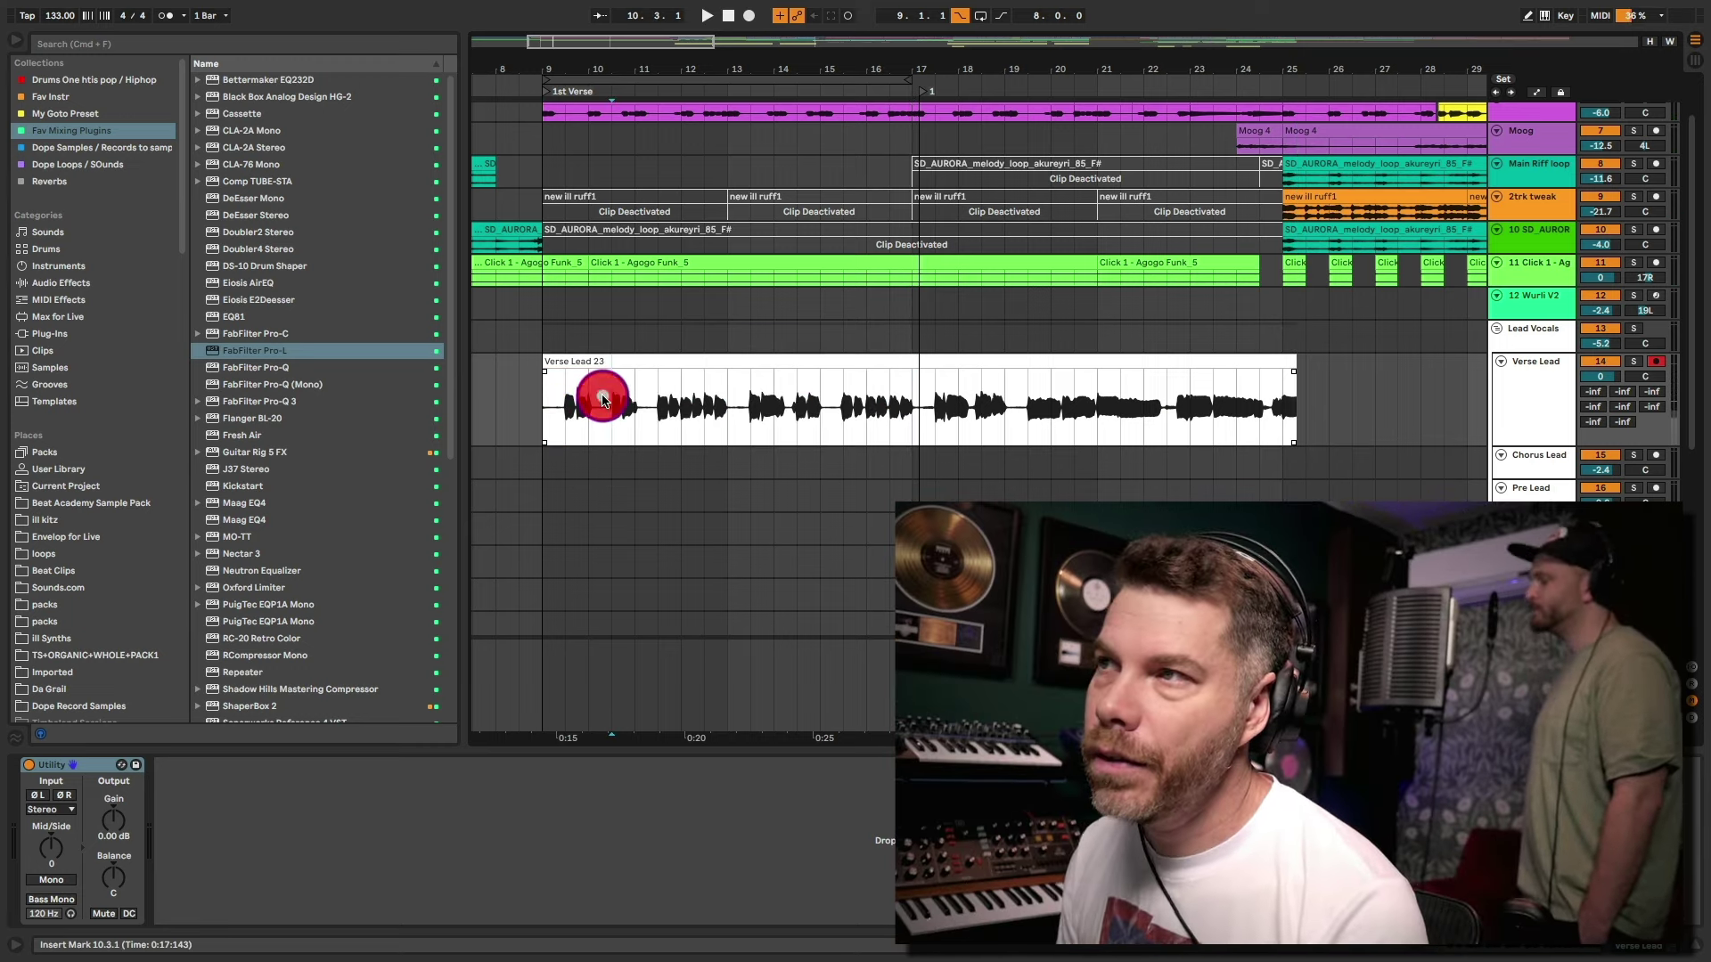
key(plus)
key(space)
key(space)
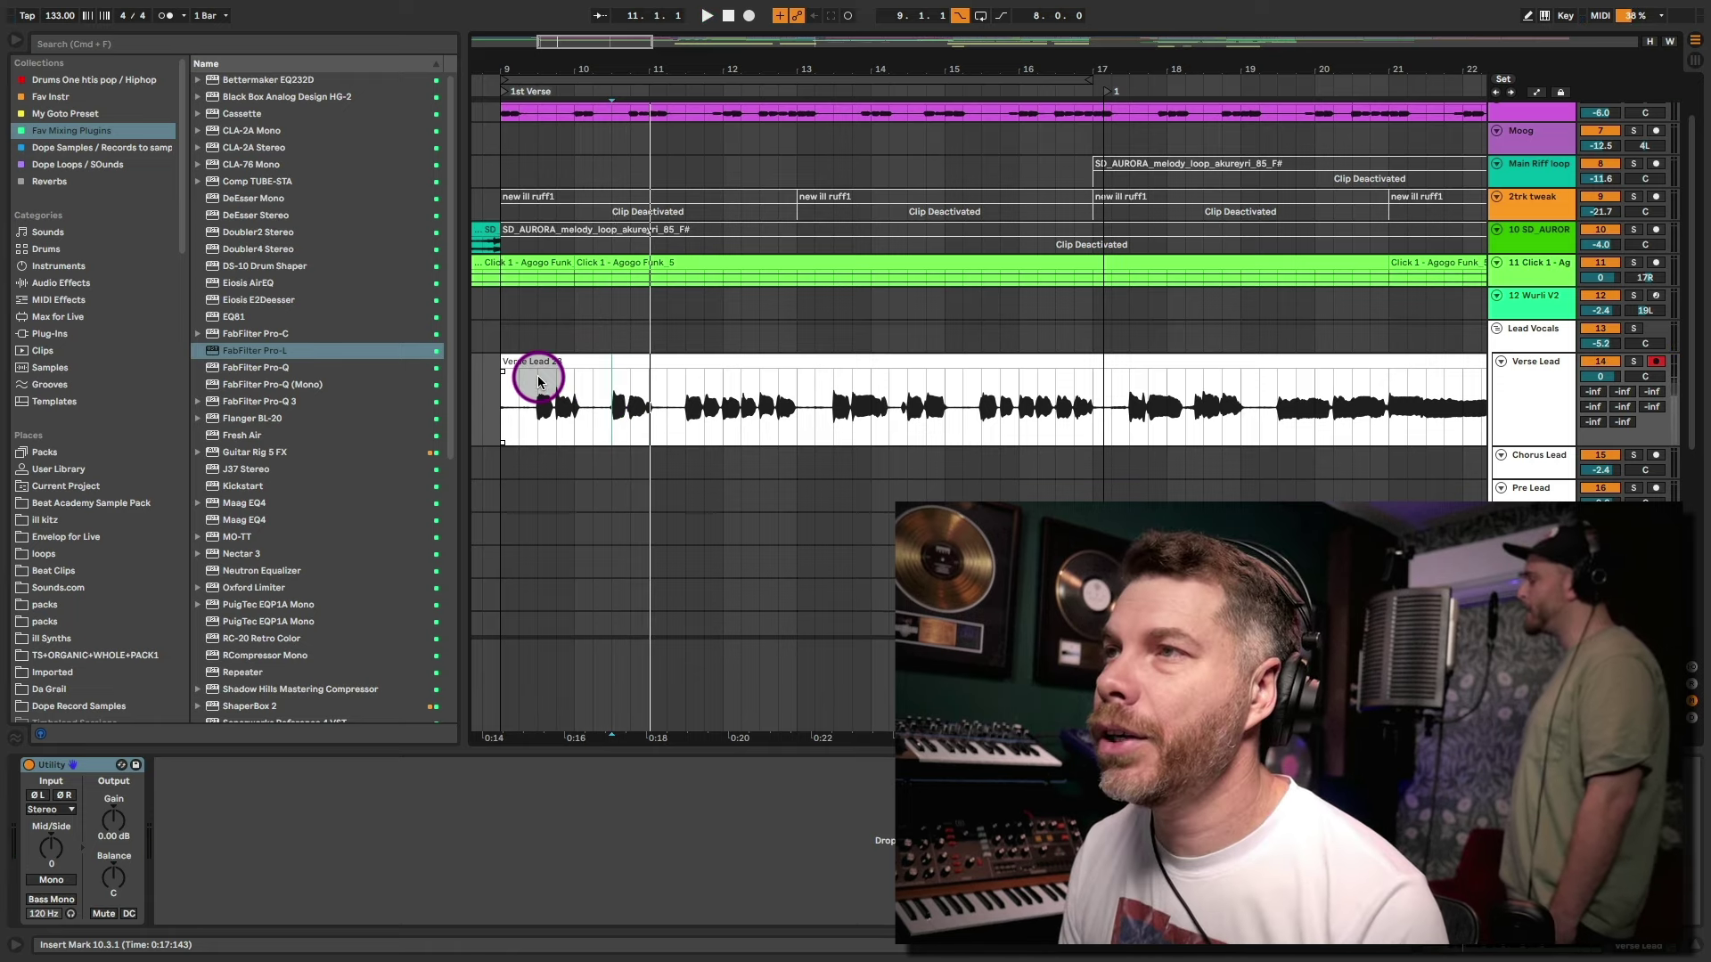
Move the punch-in start to bar 10.3, record a replacement phrase from bar 7, and select it
drag(535, 382, 736, 381)
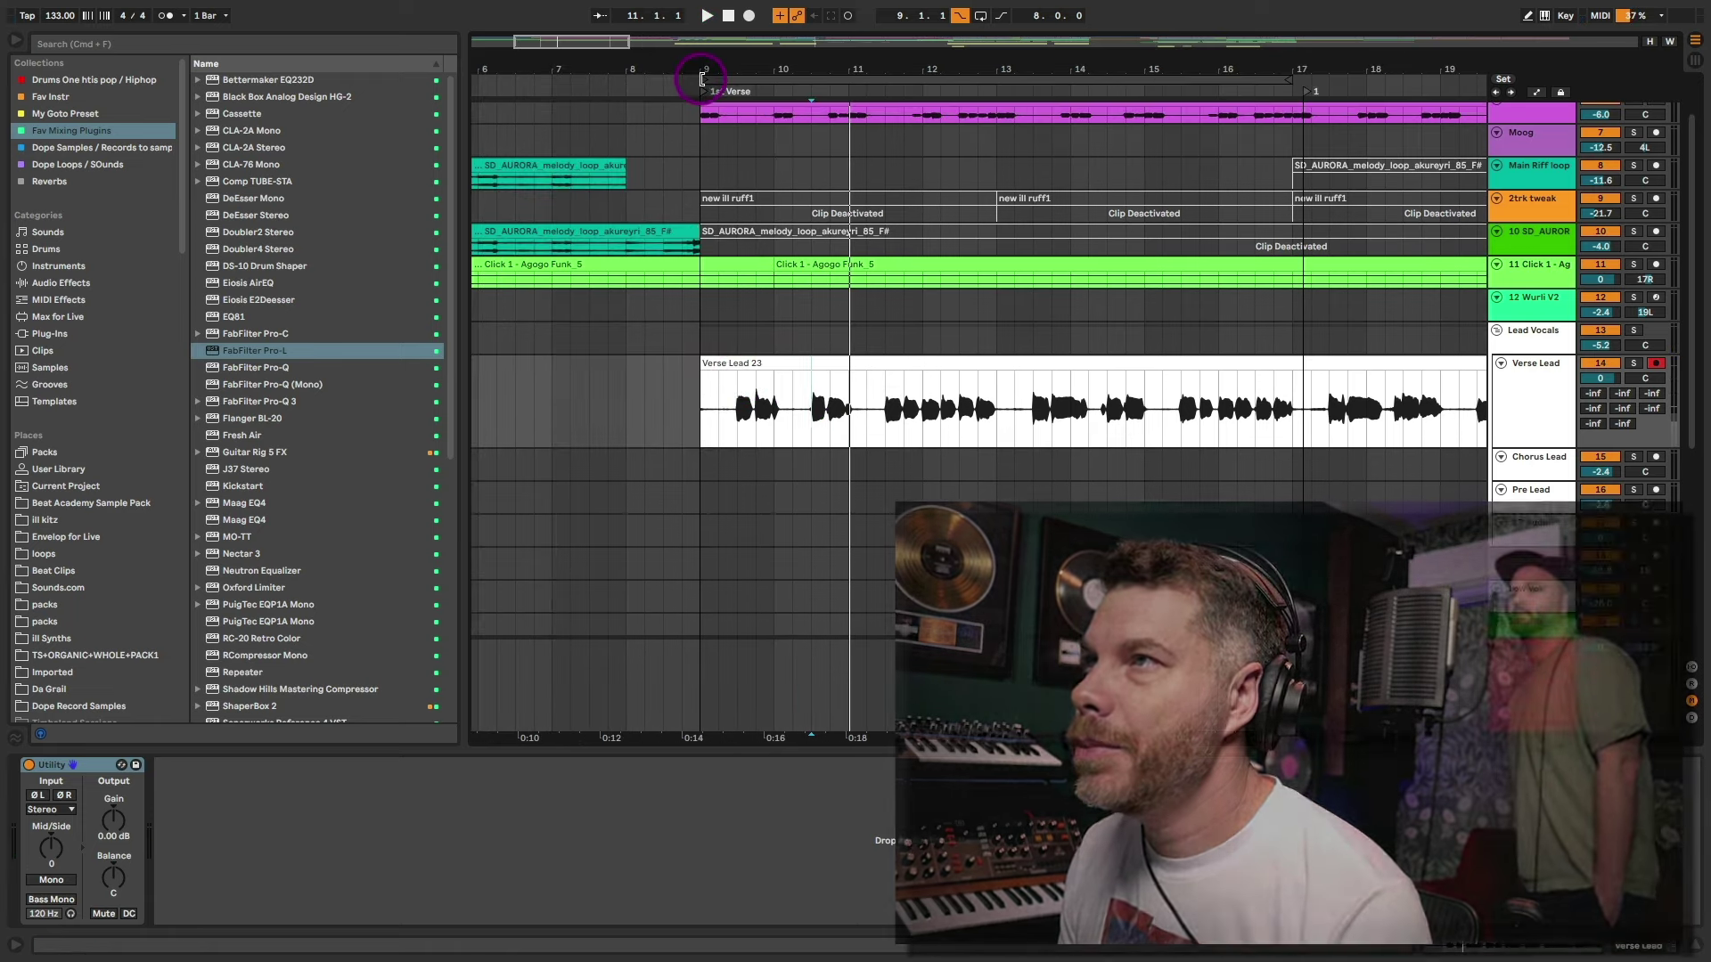
drag(699, 78, 783, 107)
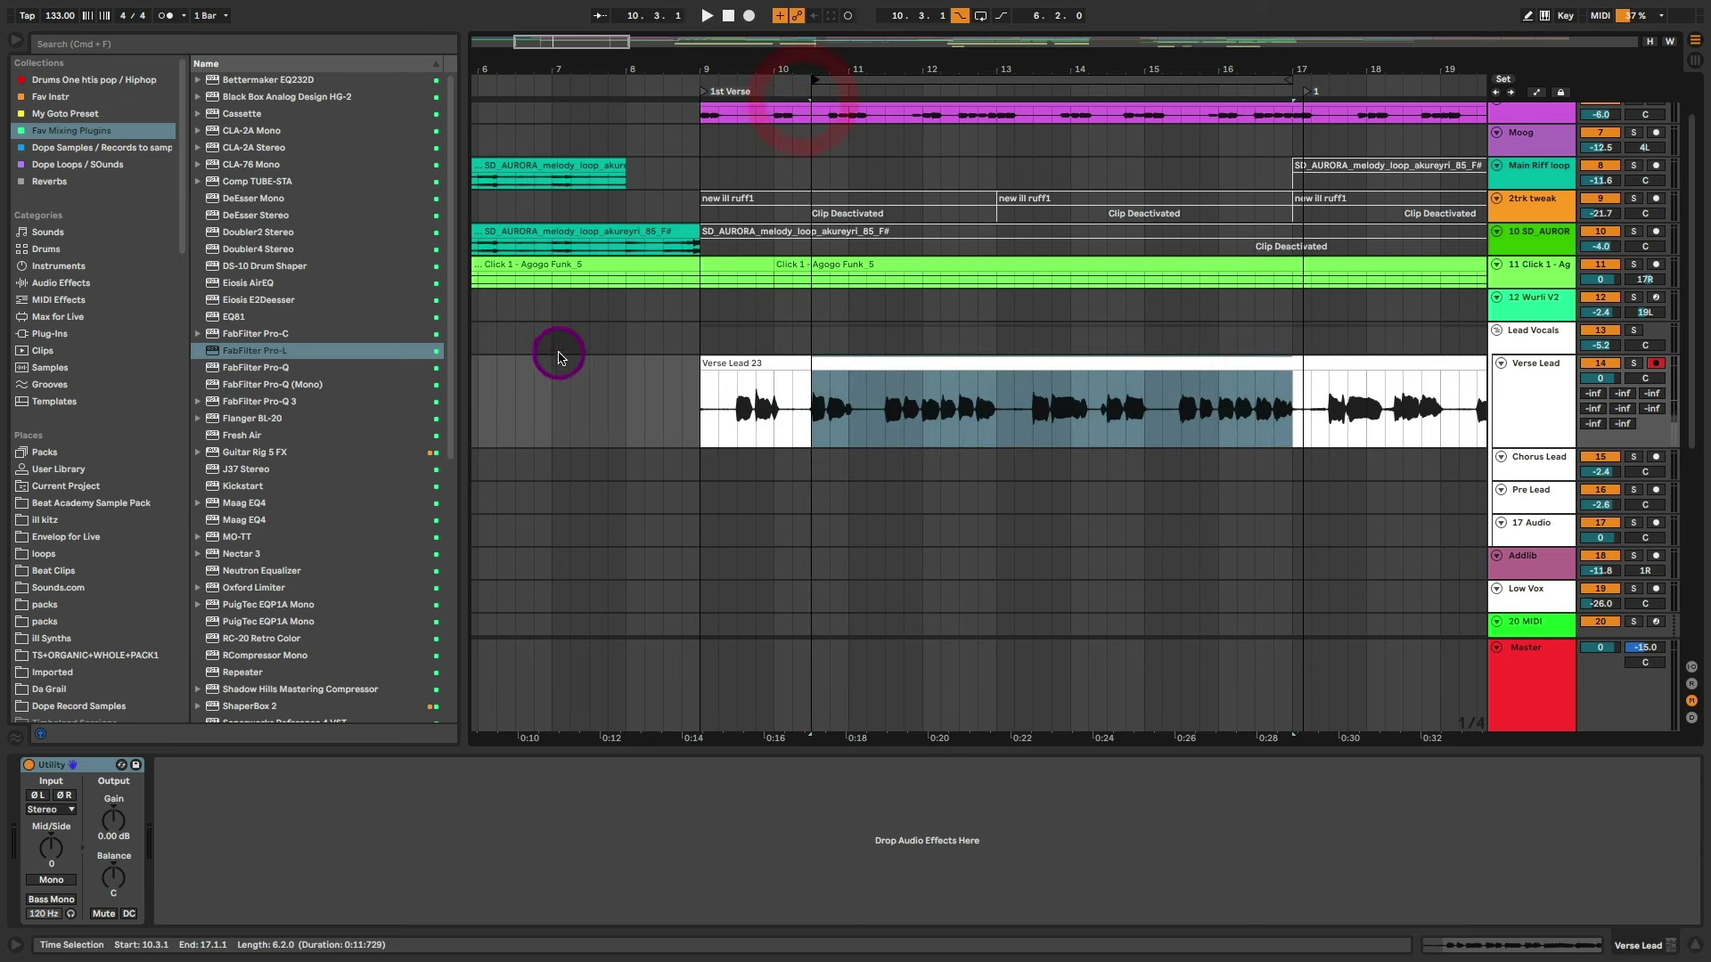
click(557, 361)
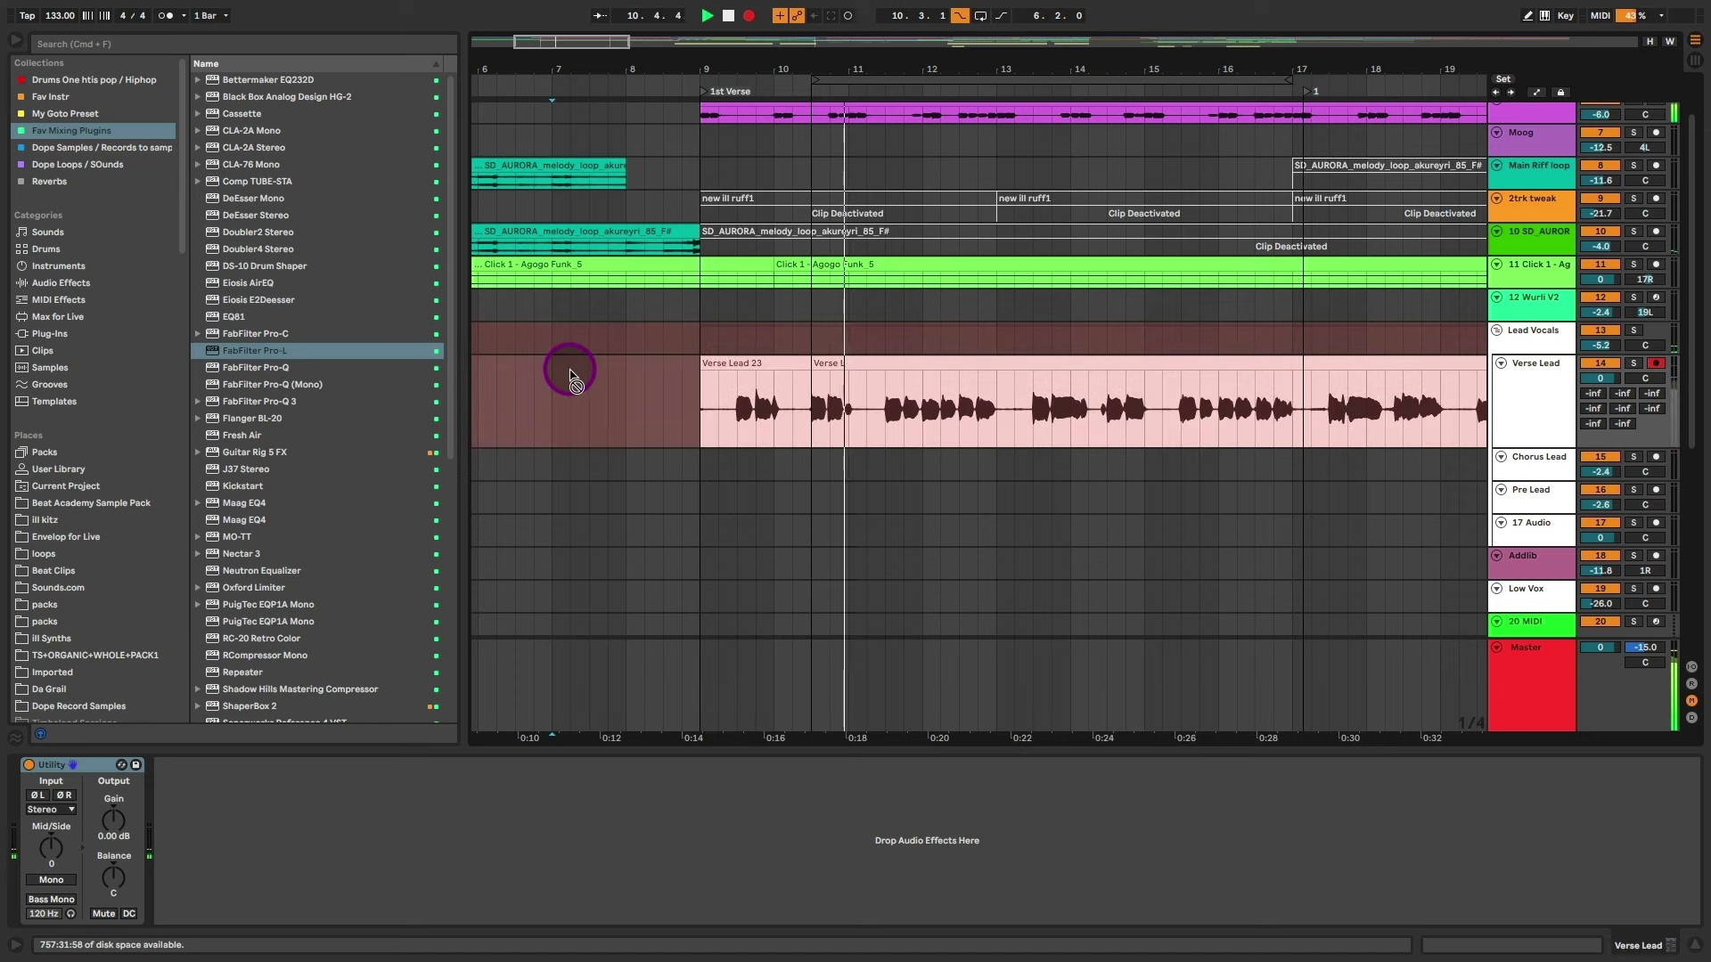
click(570, 373)
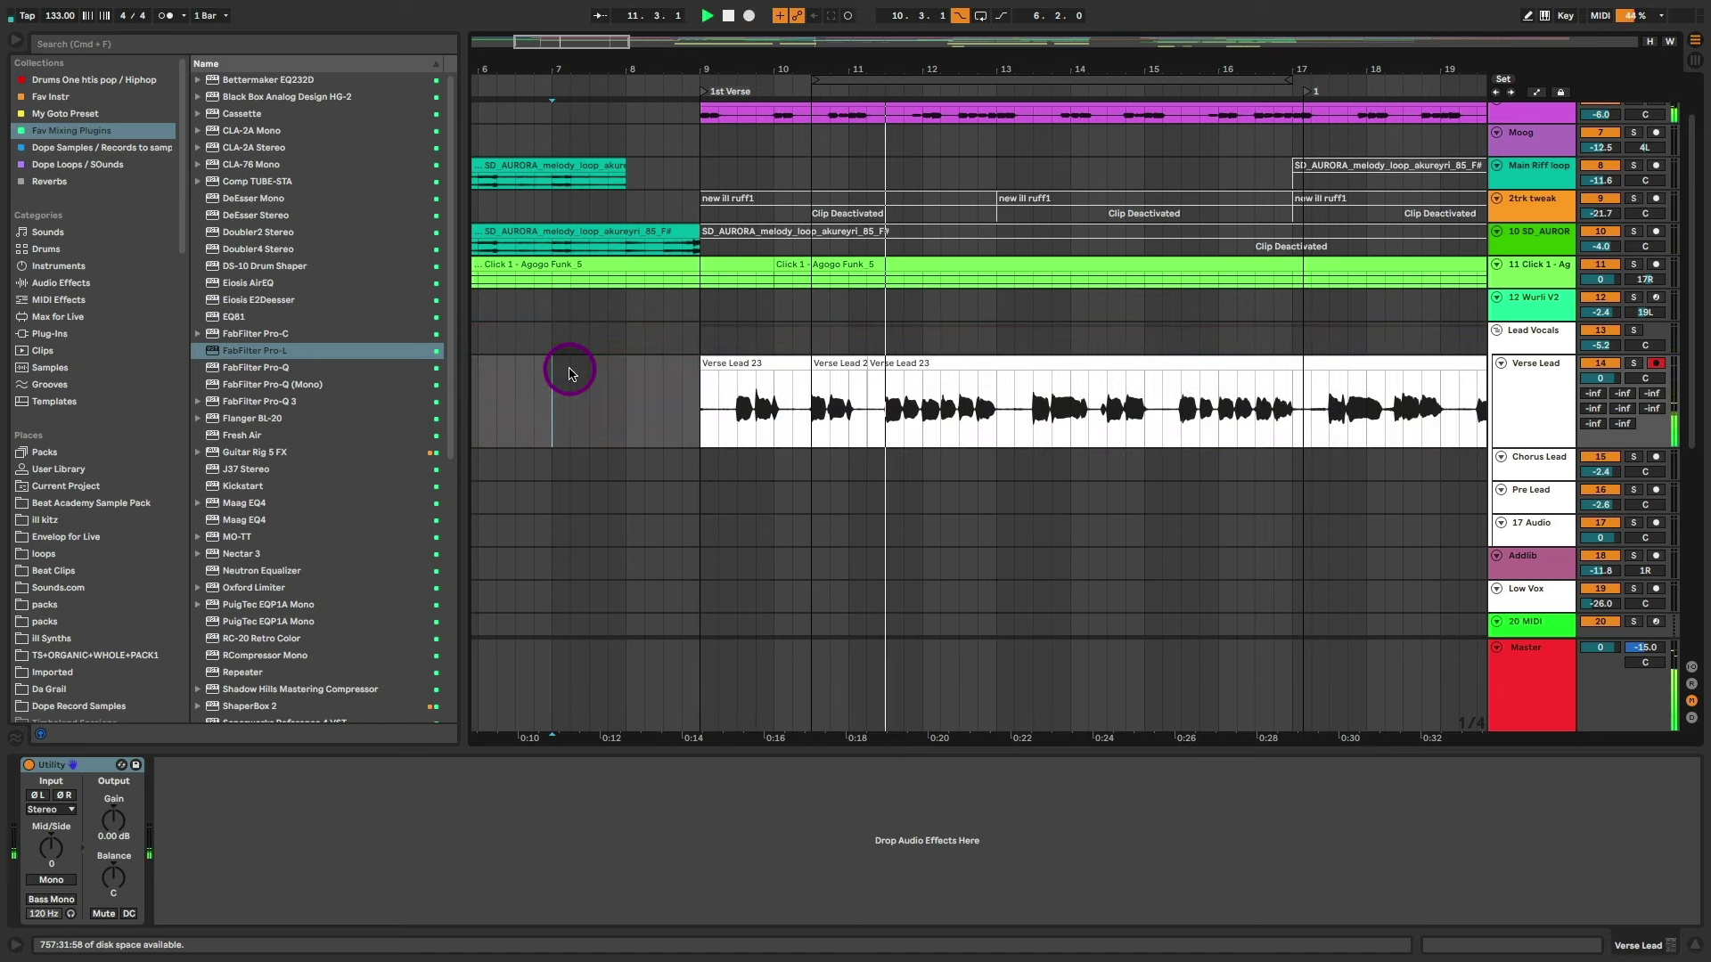
click(839, 365)
Show the Verse Lead take lanes and select bars 10.3–11.2 in the Verse Lead 3 lane
click(850, 366)
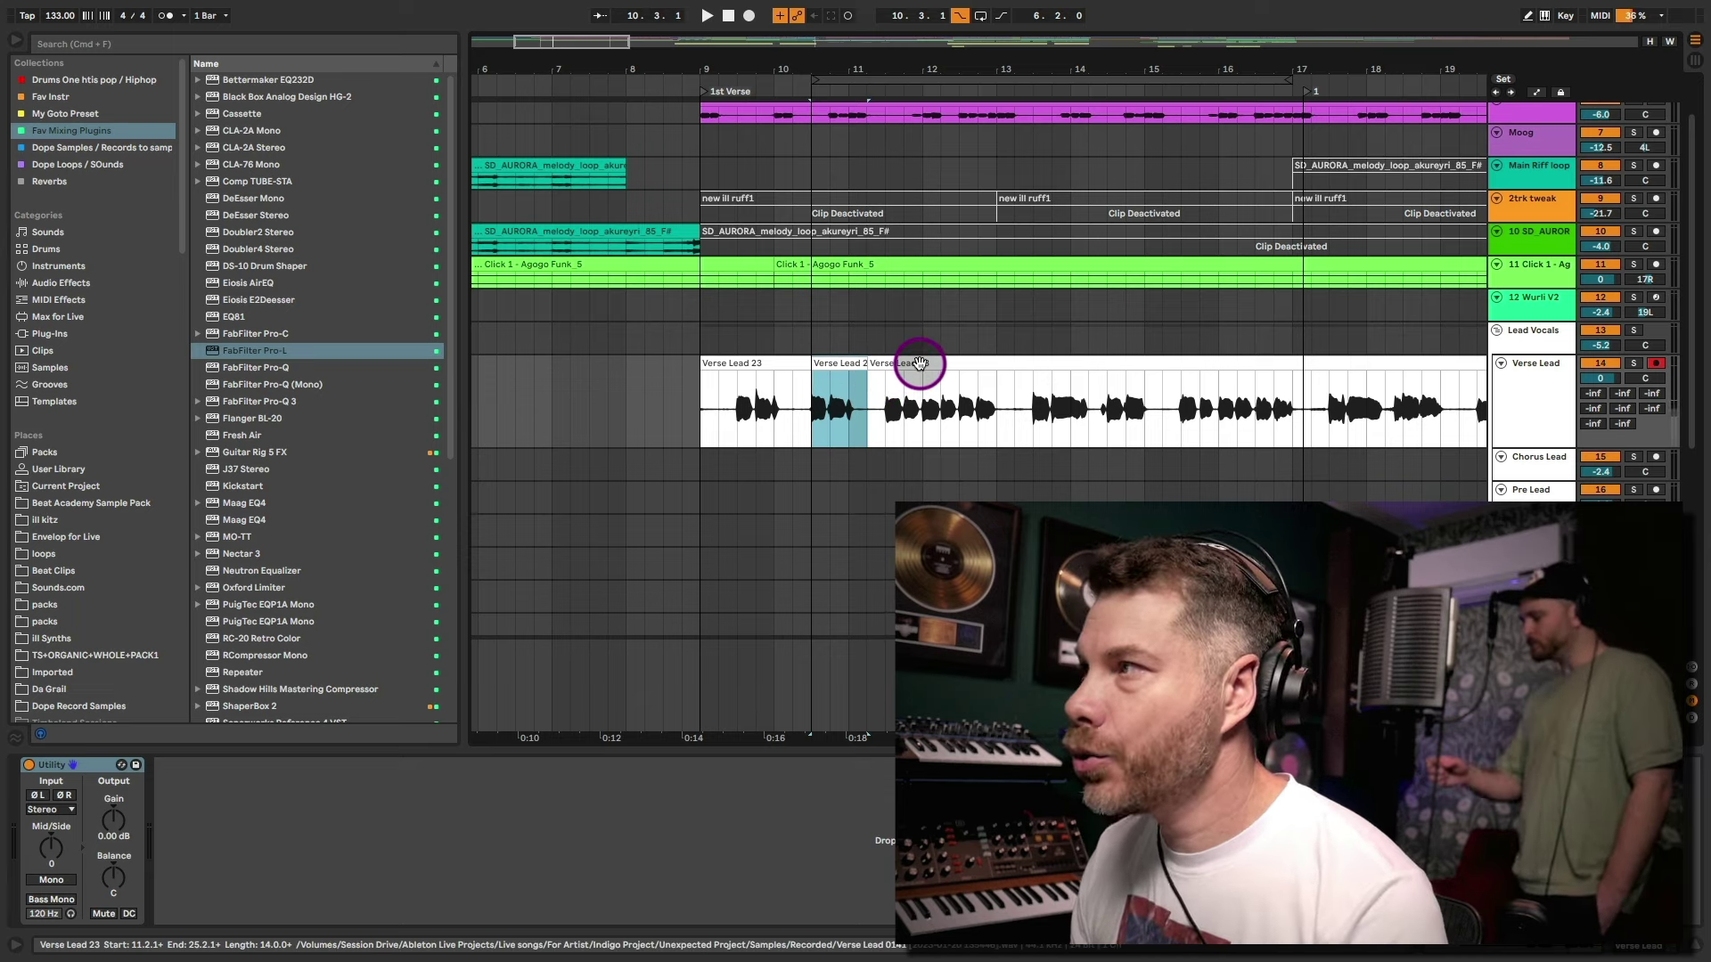
key(super+alt+u)
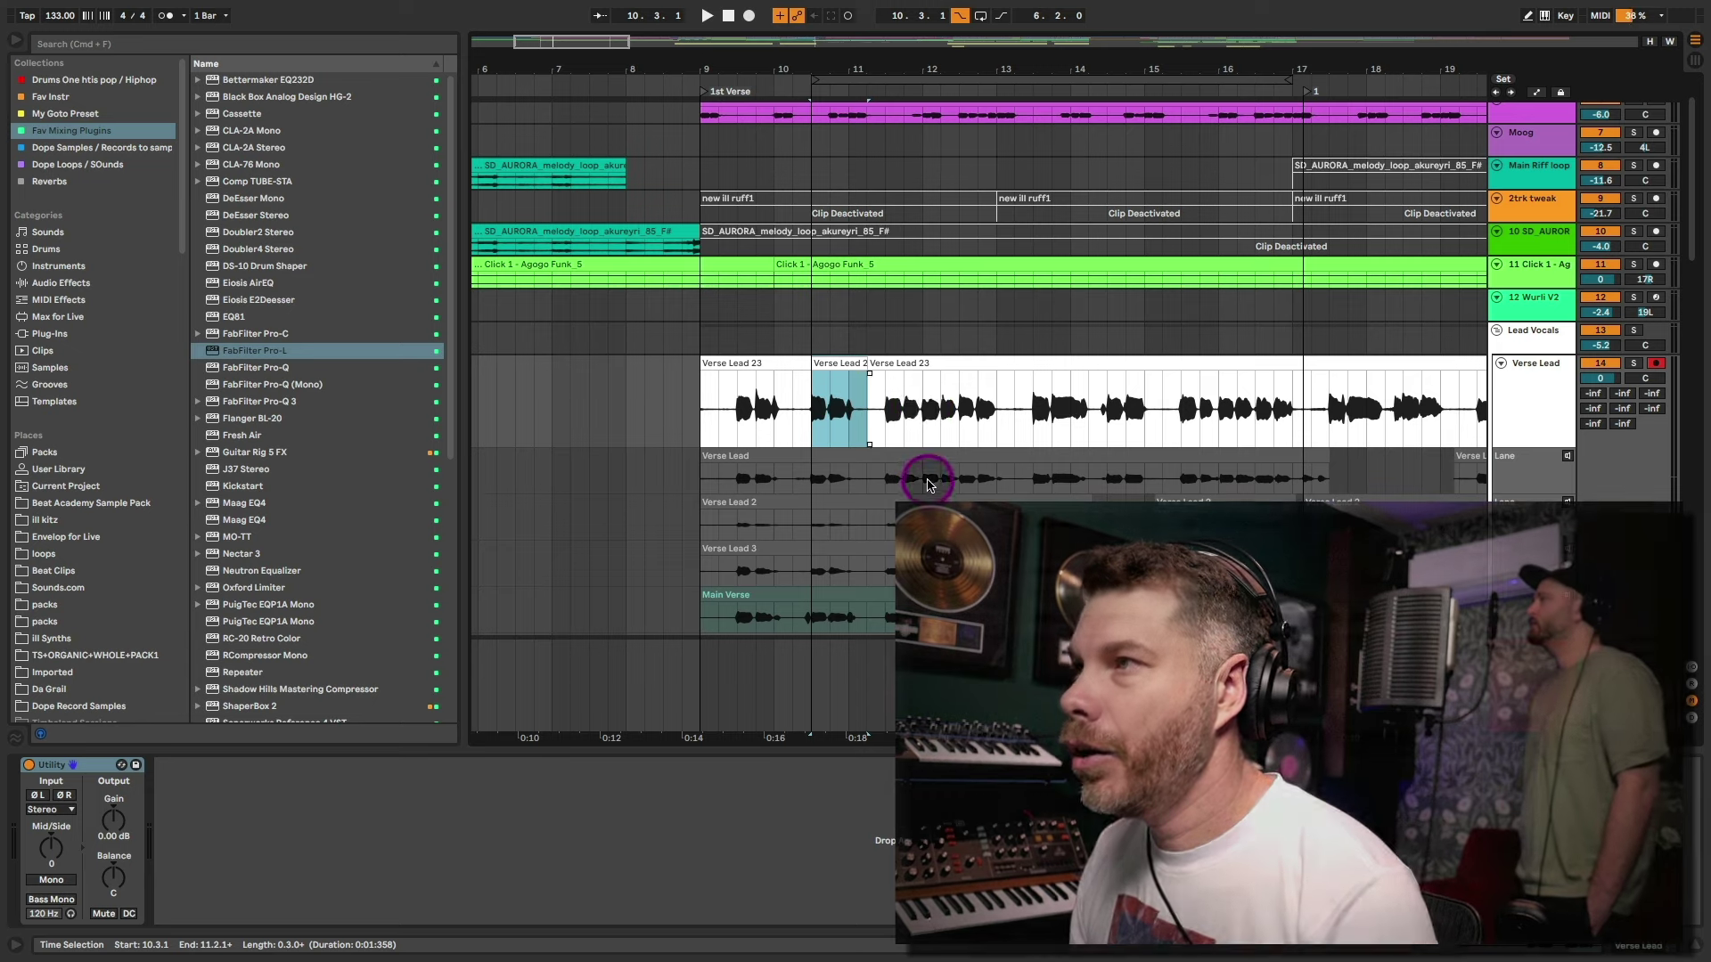
scroll(924, 477, down, 1)
click(924, 447)
click(807, 448)
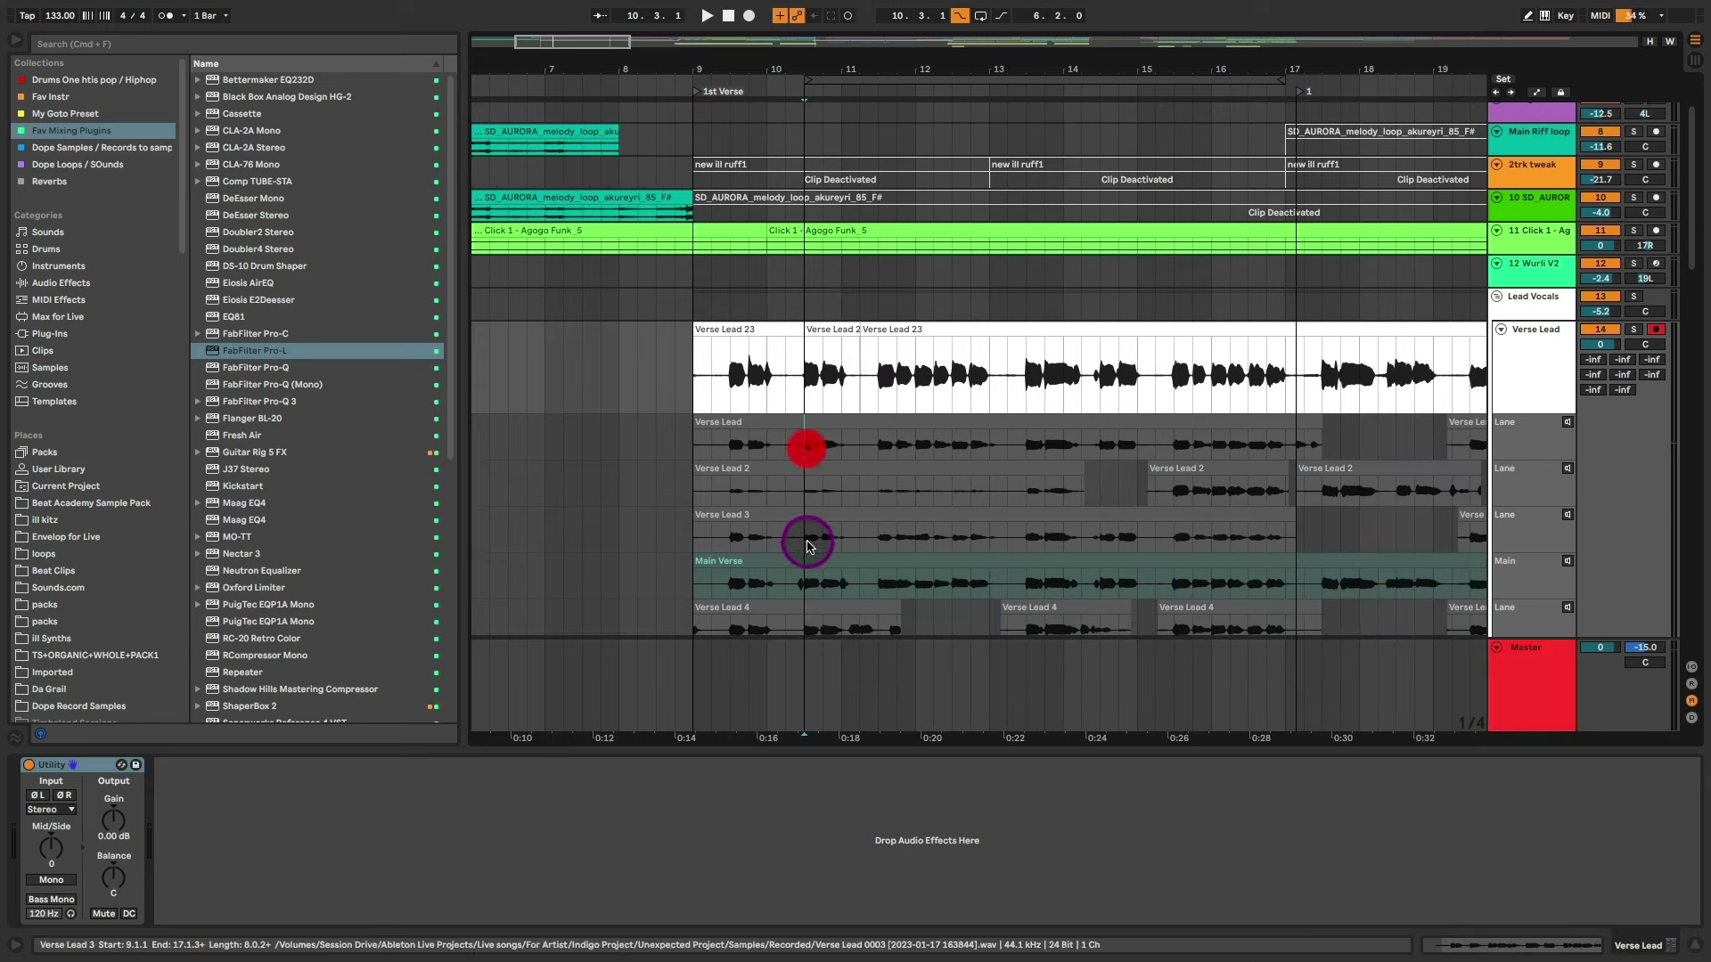
drag(808, 544, 856, 539)
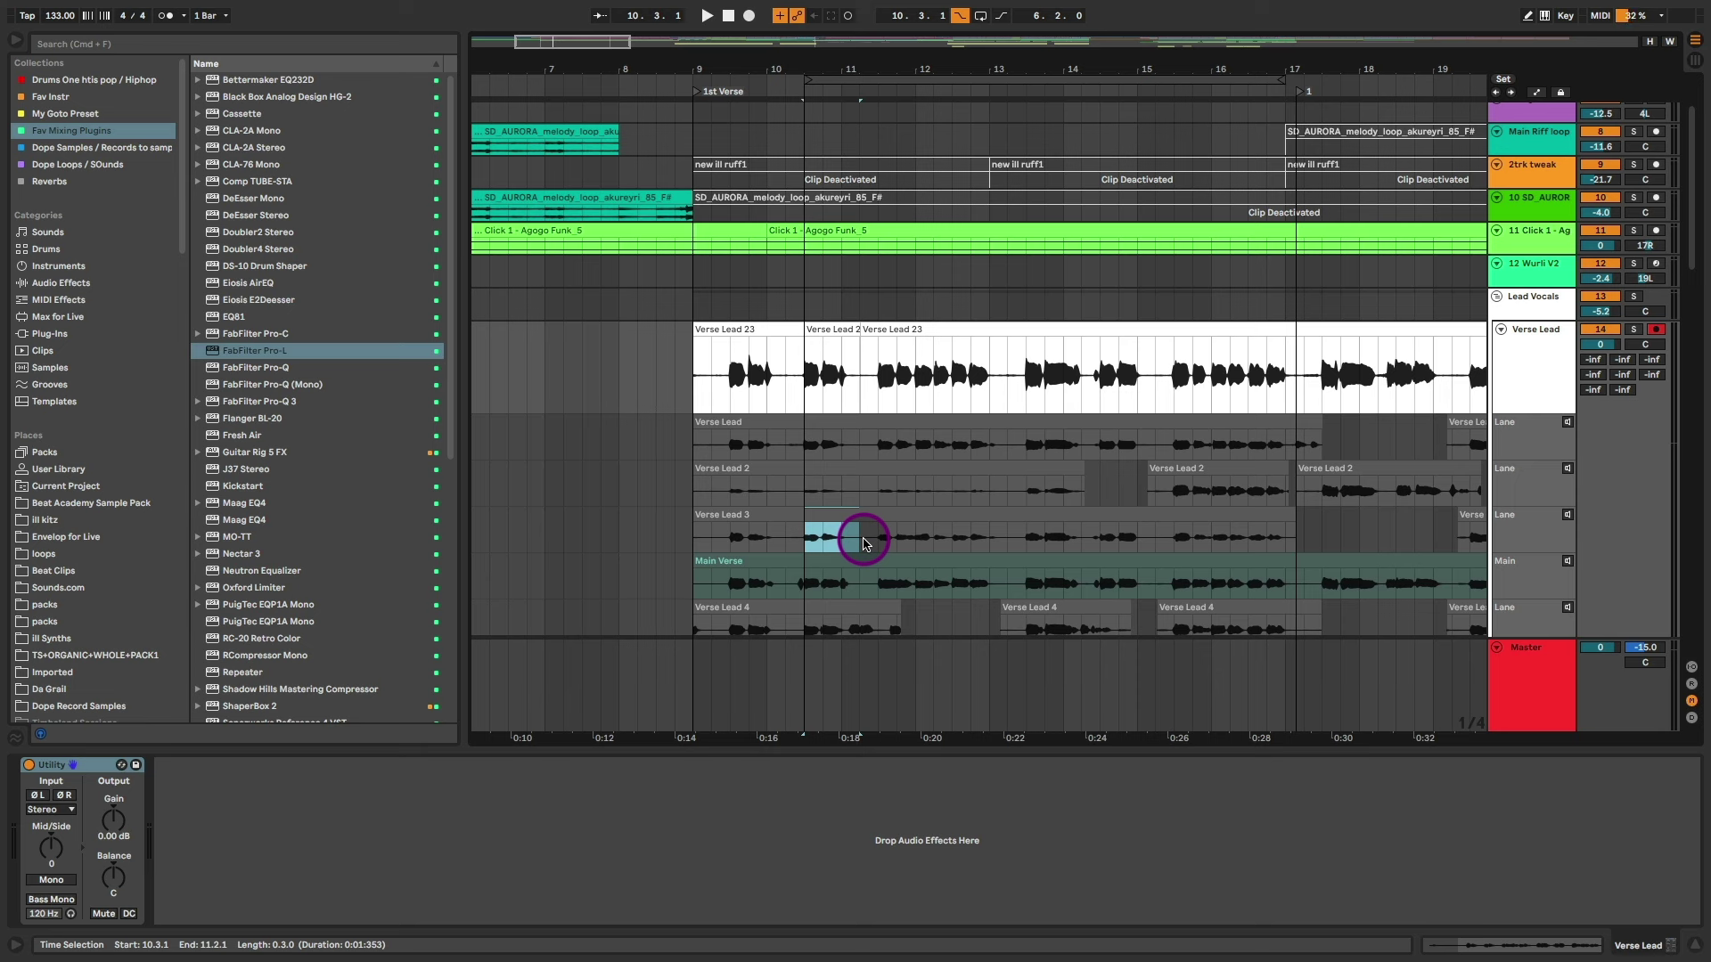
key(super+alt+u)
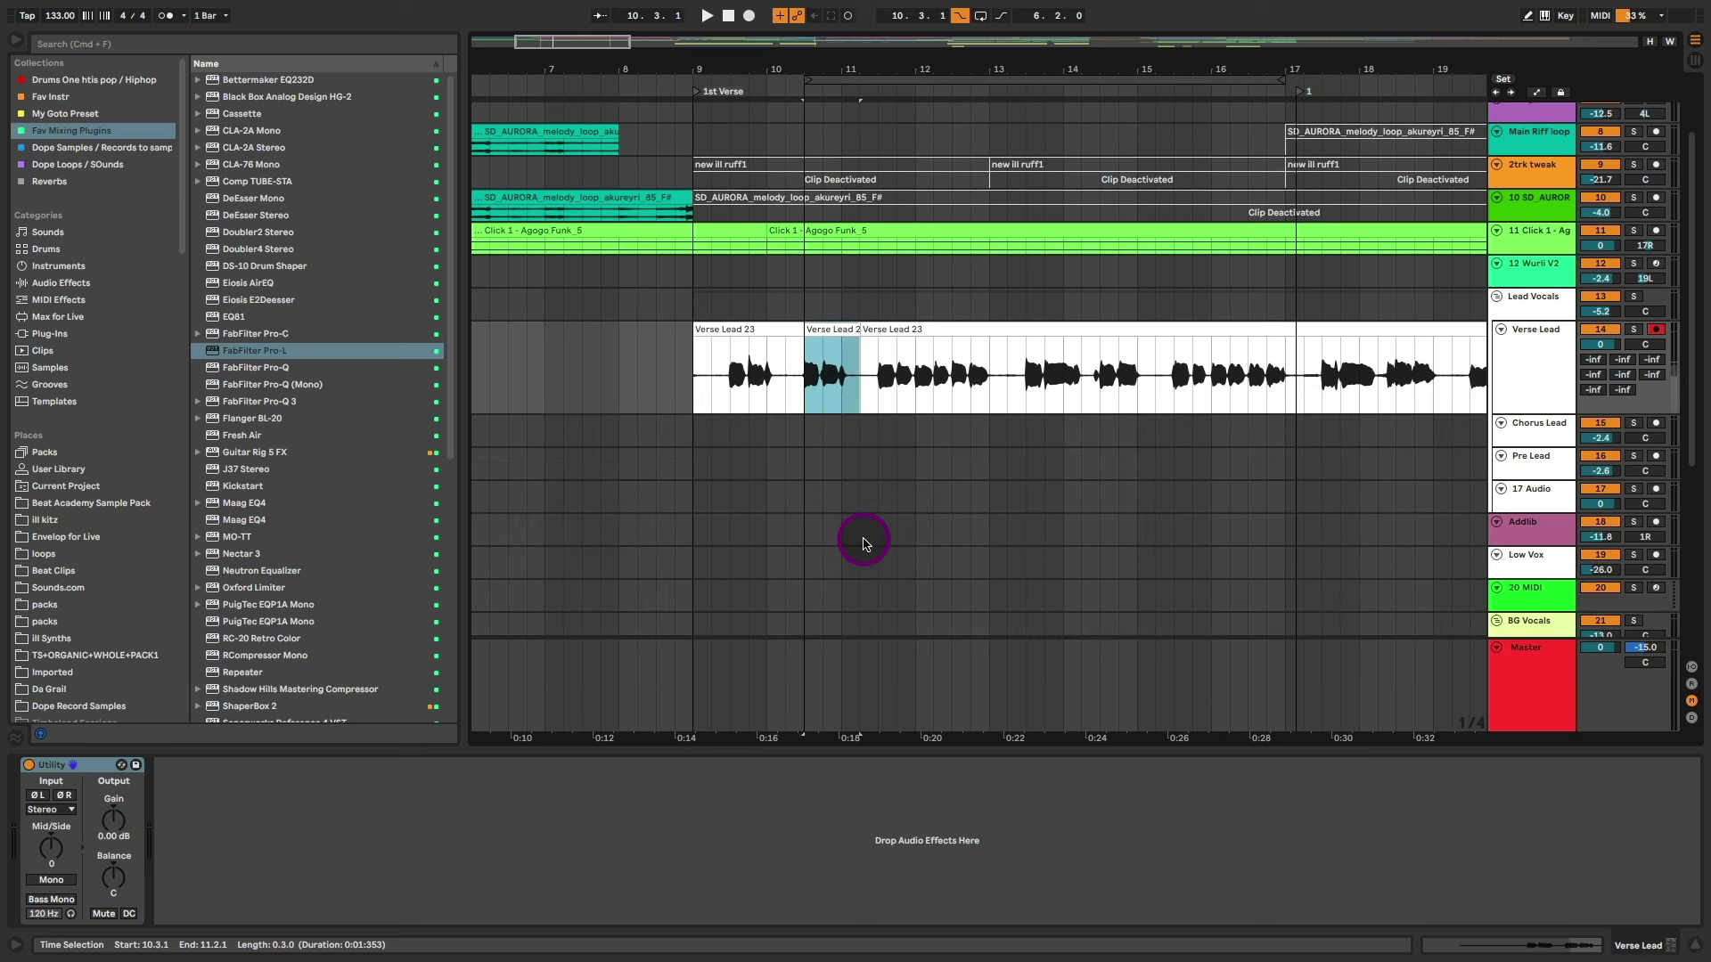